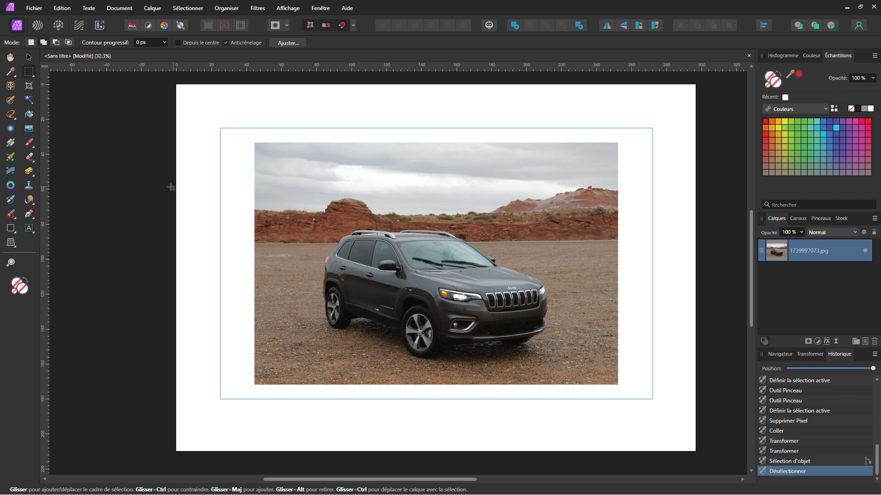
Install the Segmentation and Points marquants machine-learning models required for object selection, and close the settings
{"action": "left_click", "coordinate": [9, 89]}
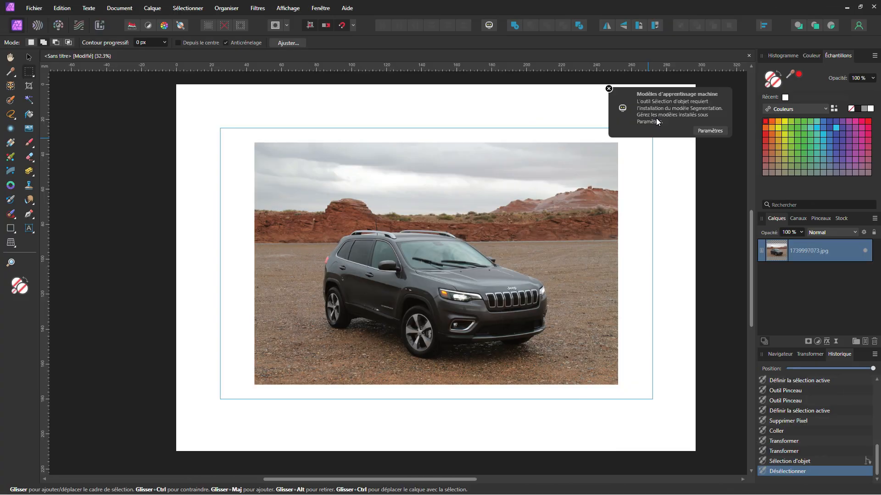
{"action": "left_click", "coordinate": [710, 131]}
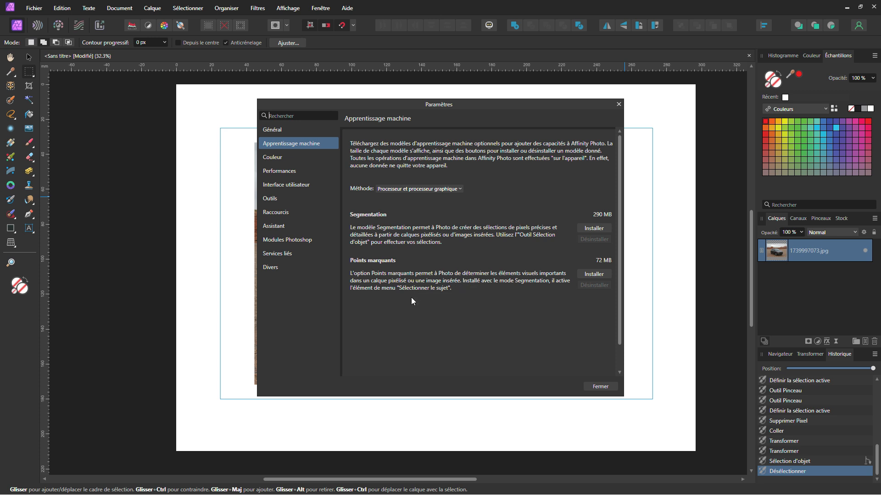
{"action": "left_click", "coordinate": [595, 229]}
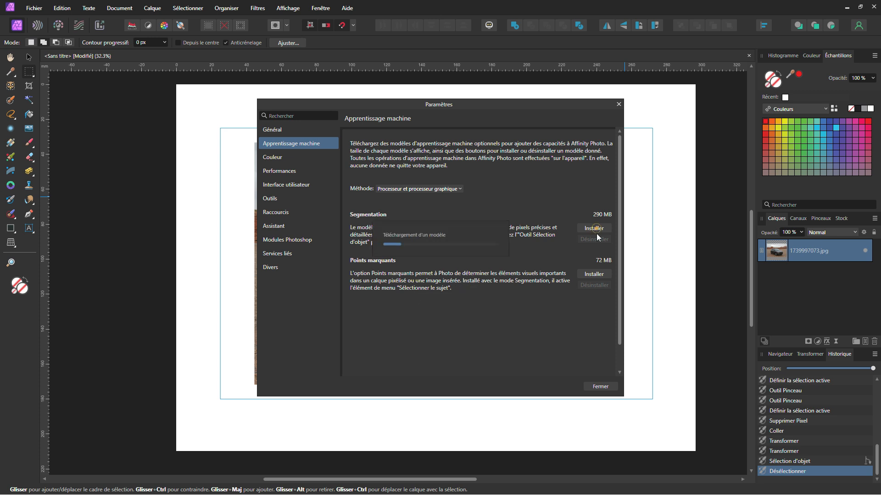
{"action": "left_click", "coordinate": [593, 274]}
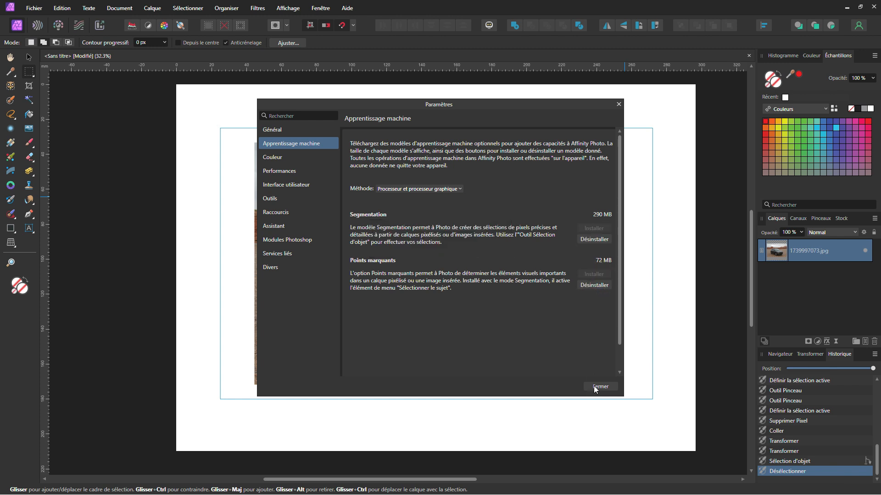
{"action": "left_click", "coordinate": [594, 386]}
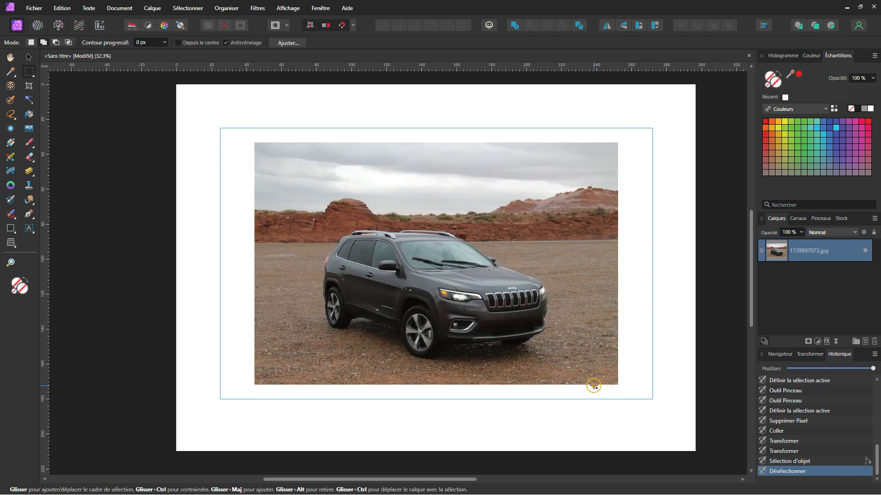
Select the car with Object Selection and refine the selection by painting the ground beneath it as foreground
{"action": "left_click", "coordinate": [11, 90]}
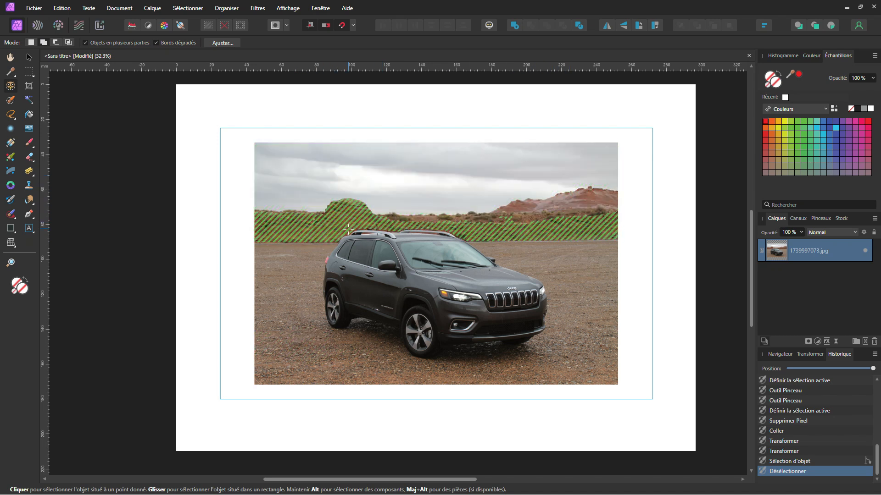
{"action": "left_click", "coordinate": [379, 295]}
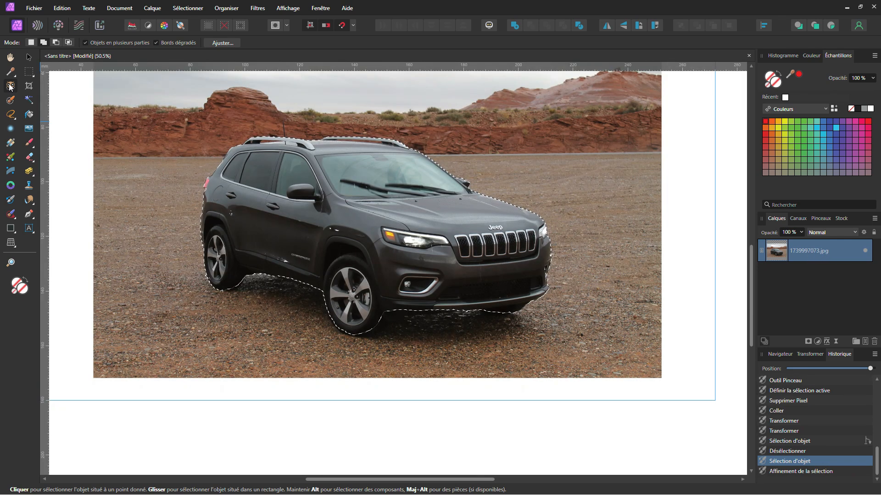
{"action": "left_click", "coordinate": [214, 44]}
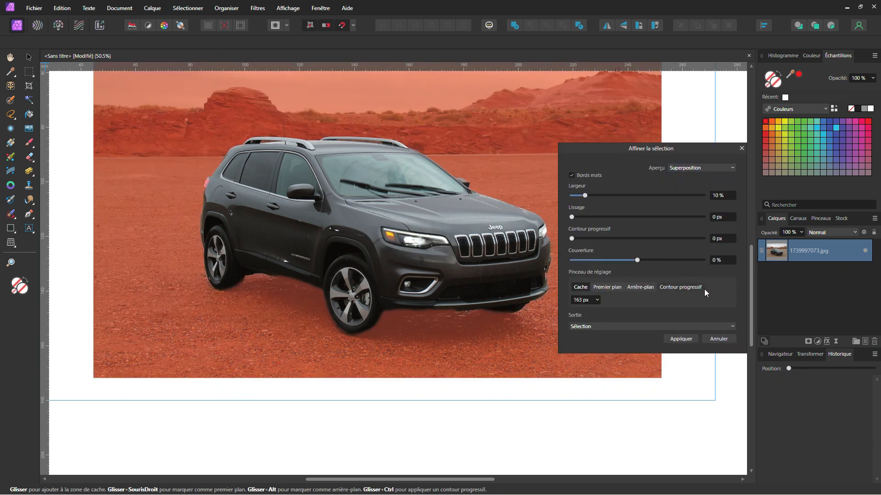
{"action": "left_click", "coordinate": [611, 288]}
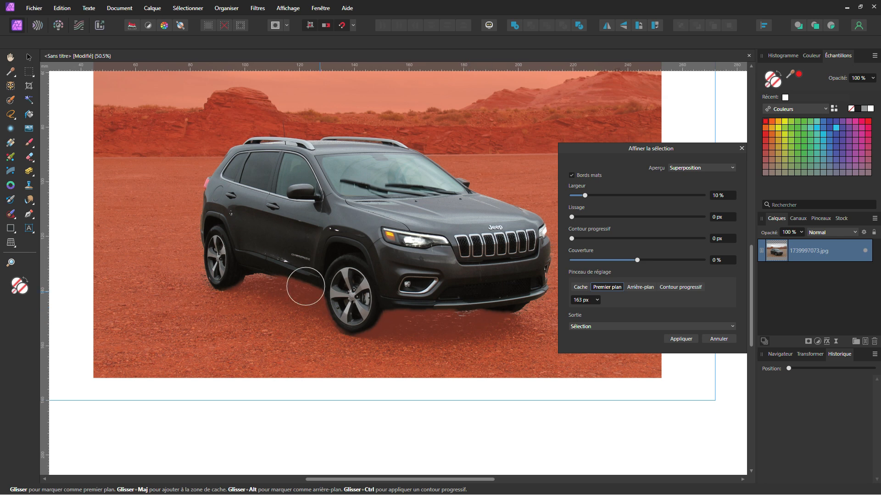
{"action": "mouse_move", "coordinate": [265, 275]}
{"action": "left_mouse_down"}
{"action": "mouse_move", "coordinate": [491, 309]}
{"action": "mouse_move", "coordinate": [484, 317]}
{"action": "mouse_move", "coordinate": [518, 328]}
{"action": "left_mouse_up"}
Output the refined selection as a new layer with mask (Nouveau calque avec masque) and apply it
{"action": "left_click", "coordinate": [608, 327]}
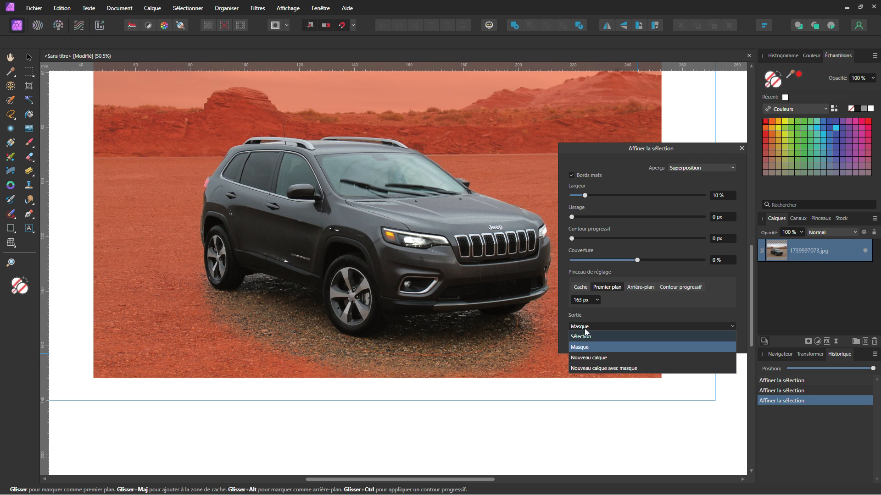
{"action": "left_click", "coordinate": [586, 369]}
{"action": "left_click", "coordinate": [586, 368]}
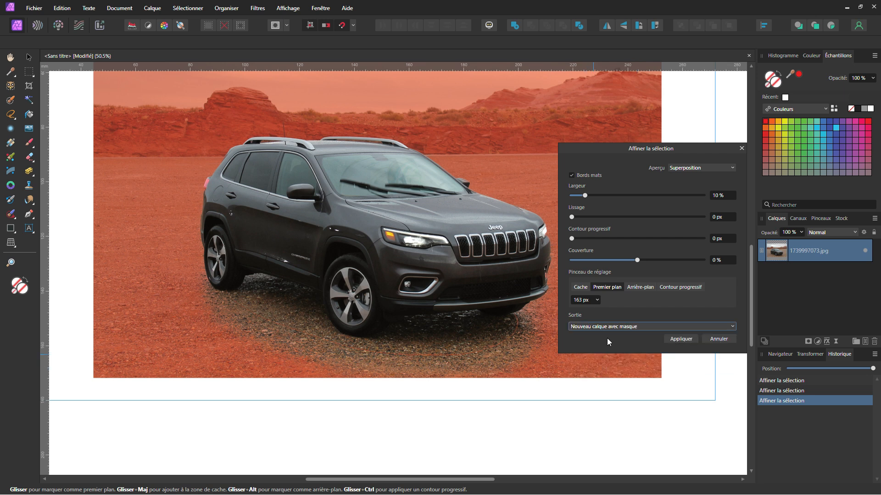
{"action": "left_click", "coordinate": [676, 340]}
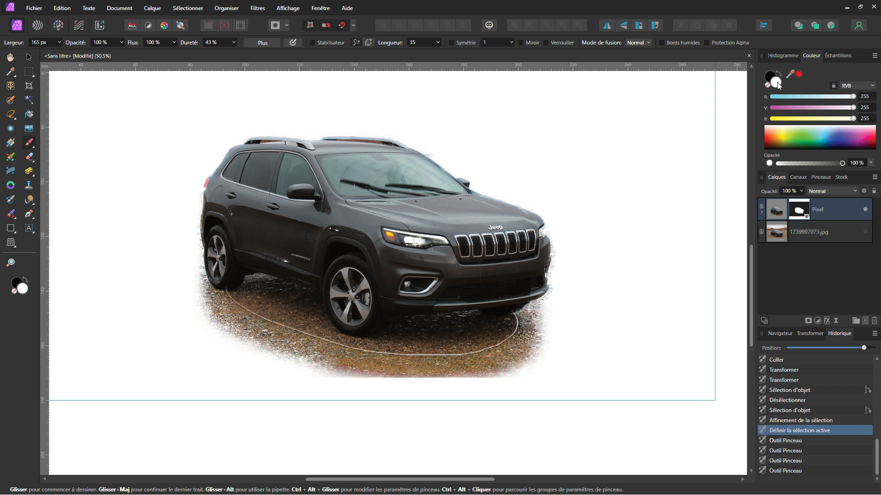
Brush along the ground under the car on the cut-out's mask to restore the missing arc
{"action": "mouse_move", "coordinate": [238, 303]}
{"action": "left_mouse_down"}
{"action": "mouse_move", "coordinate": [460, 345]}
{"action": "mouse_move", "coordinate": [503, 340]}
{"action": "mouse_move", "coordinate": [515, 320]}
{"action": "left_mouse_up"}
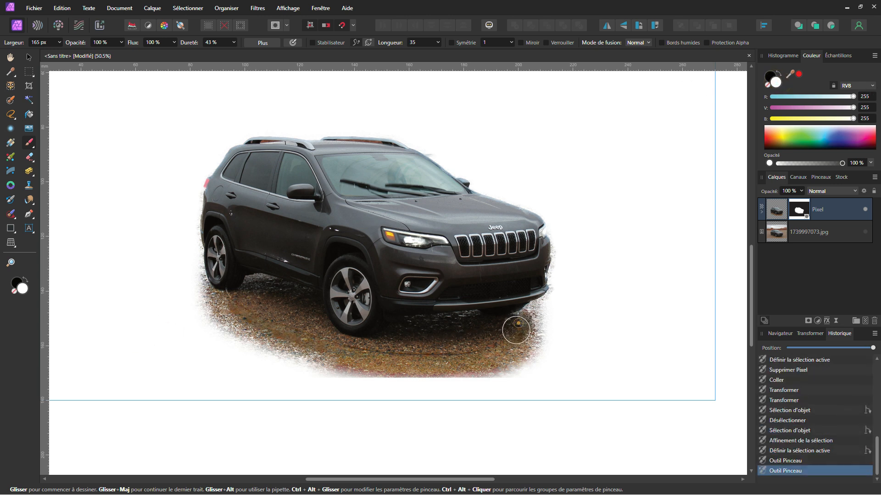
{"action": "left_click_drag", "start_coordinate": [394, 351], "coordinate": [305, 334]}
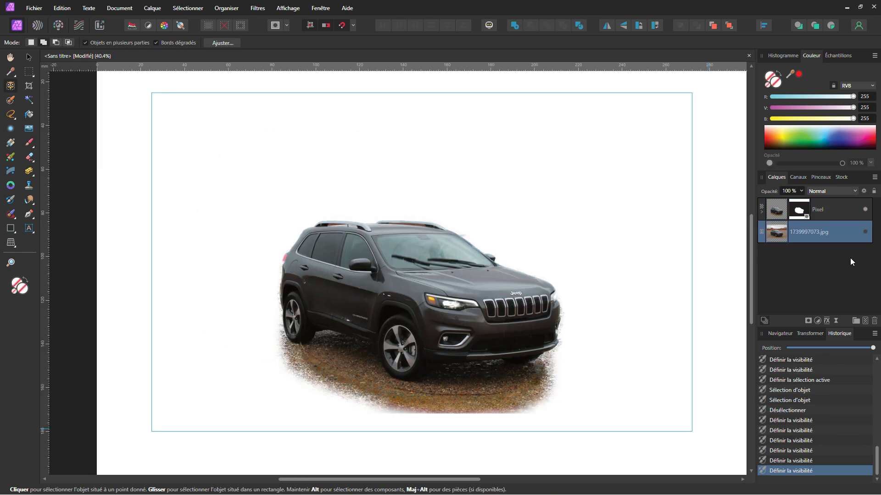
Hide the cut-out Pixel layer, and show and select the original photo layer 1739997073.jpg
{"action": "left_click", "coordinate": [850, 210]}
{"action": "left_click", "coordinate": [866, 210]}
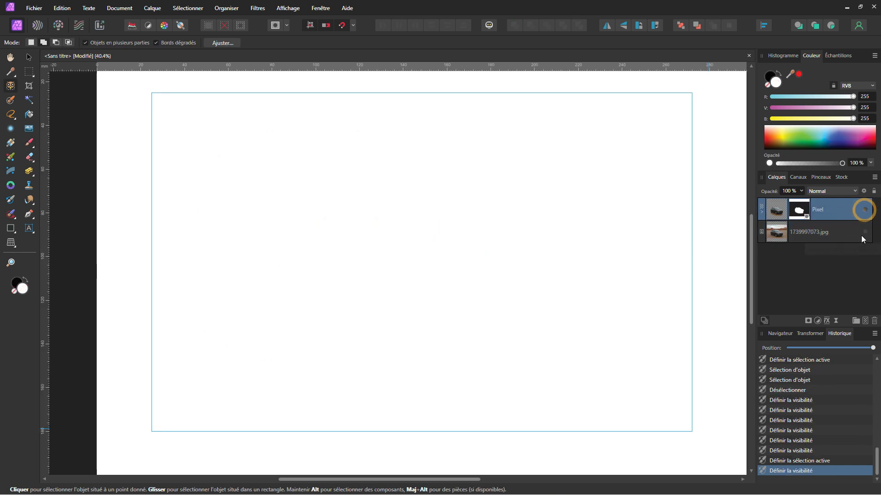
{"action": "left_click", "coordinate": [864, 232]}
{"action": "left_click", "coordinate": [817, 234]}
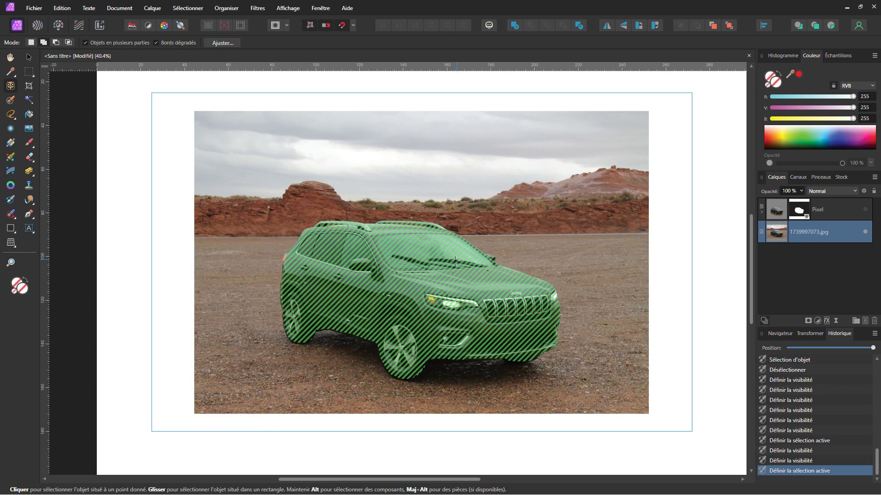
Try Object Selection on individual car components, such as the windshield and doors, and clear the selection
{"action": "key", "text": "alt"}
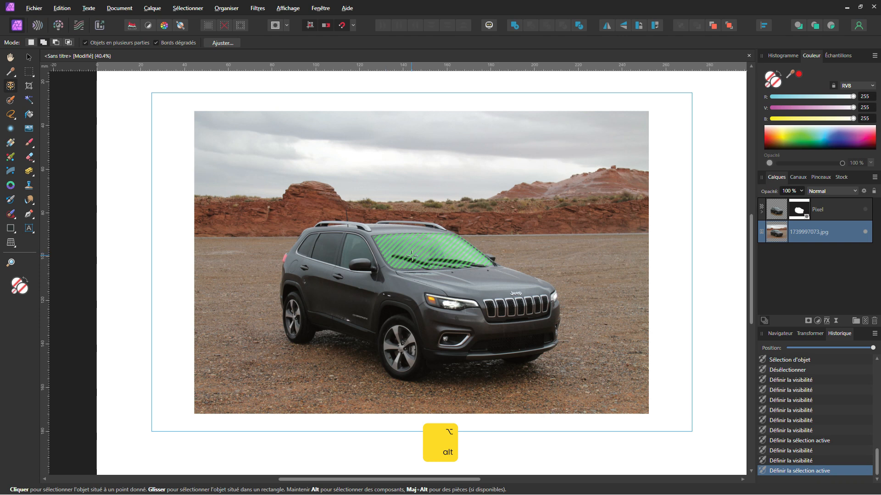
{"action": "left_click", "coordinate": [358, 257], "text": "alt"}
{"action": "key", "text": "ctrl+d"}
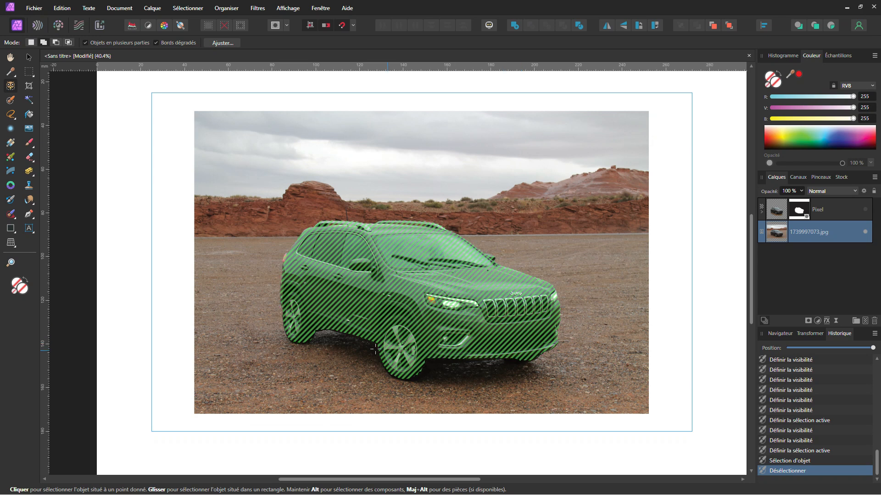
{"action": "key", "text": "alt"}
{"action": "left_click", "coordinate": [432, 259], "text": "alt"}
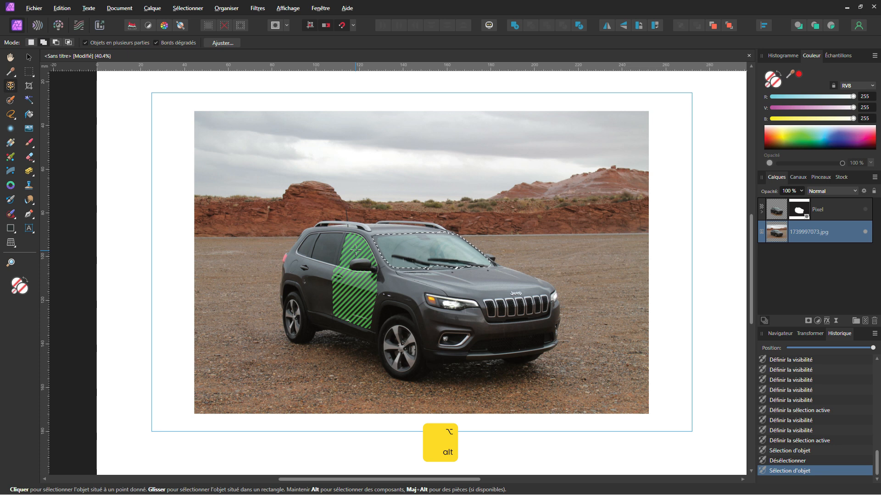
{"action": "left_click", "coordinate": [321, 278], "text": "alt"}
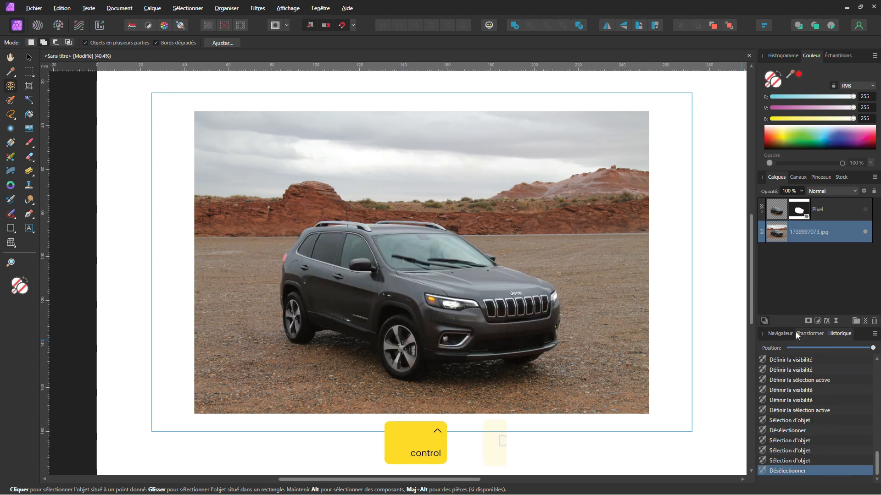
{"action": "key", "text": "ctrl+d"}
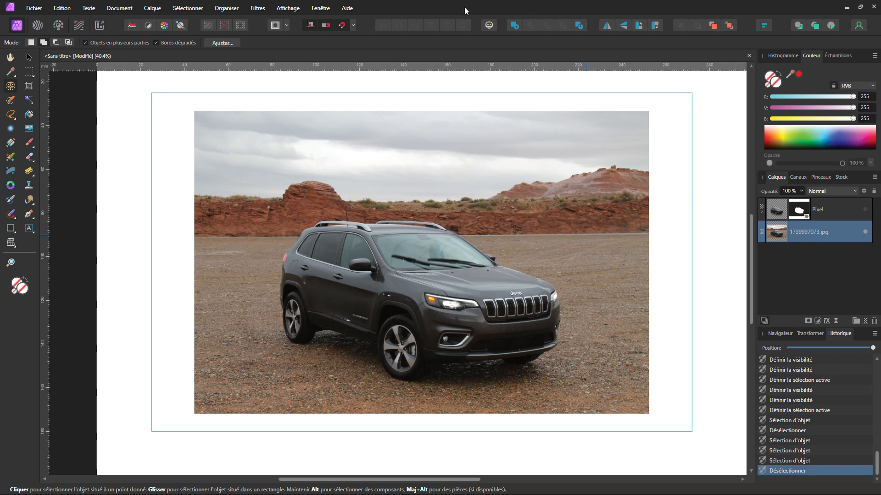
Select the photo's main subject automatically with the Sélectionner le sujet command
{"action": "left_click", "coordinate": [183, 10]}
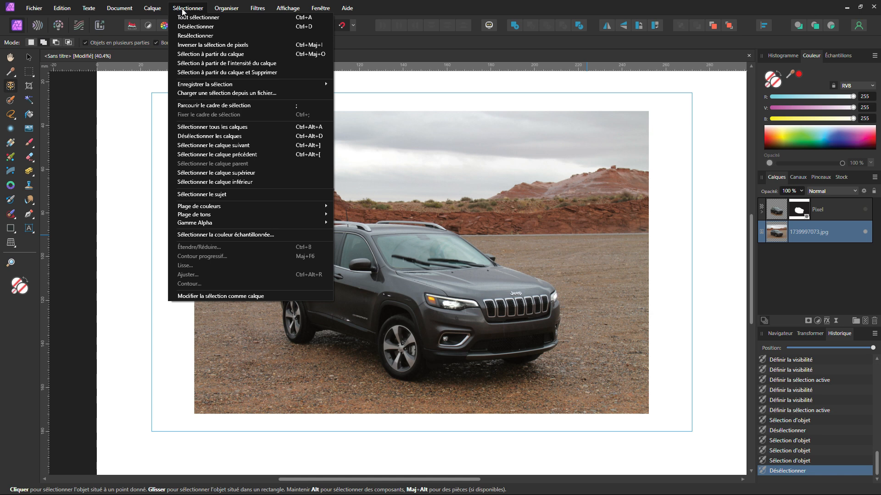
{"action": "left_click", "coordinate": [210, 195]}
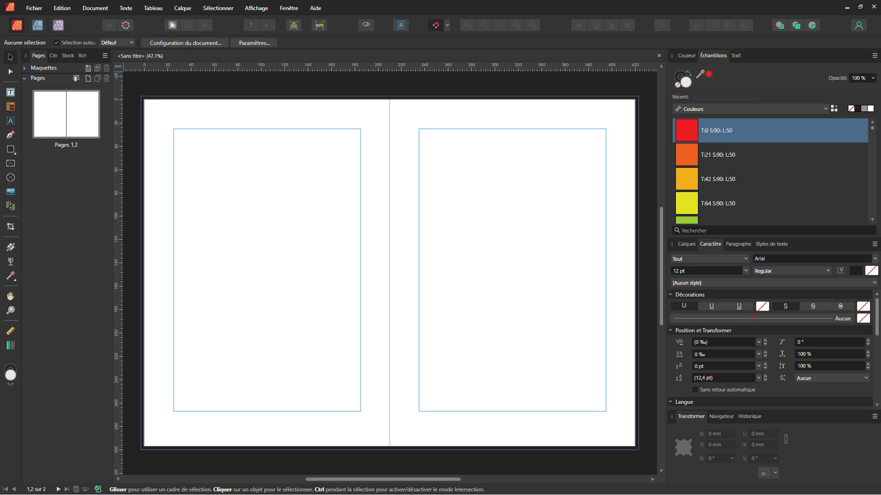
In Affinity Publisher, insert 1 page after page 2 using the Étendre option to extend the existing spread
{"action": "left_click", "coordinate": [88, 77]}
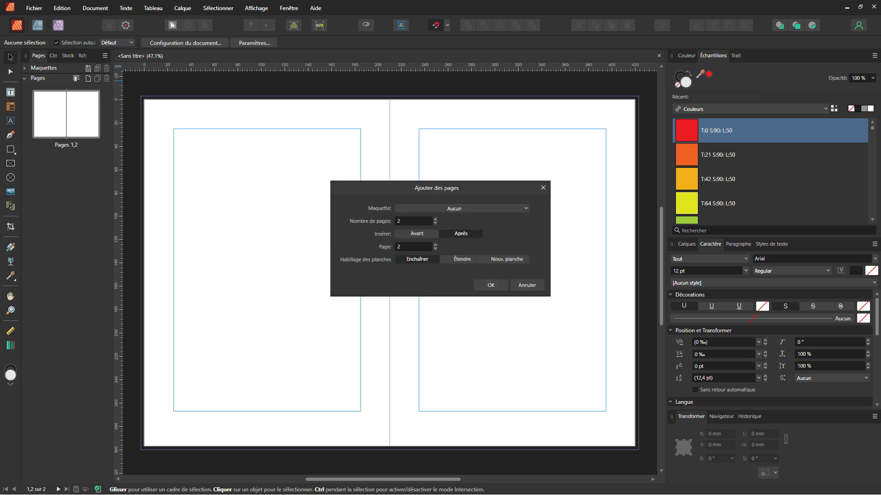
{"action": "left_click", "coordinate": [409, 221]}
{"action": "key", "text": "End"}
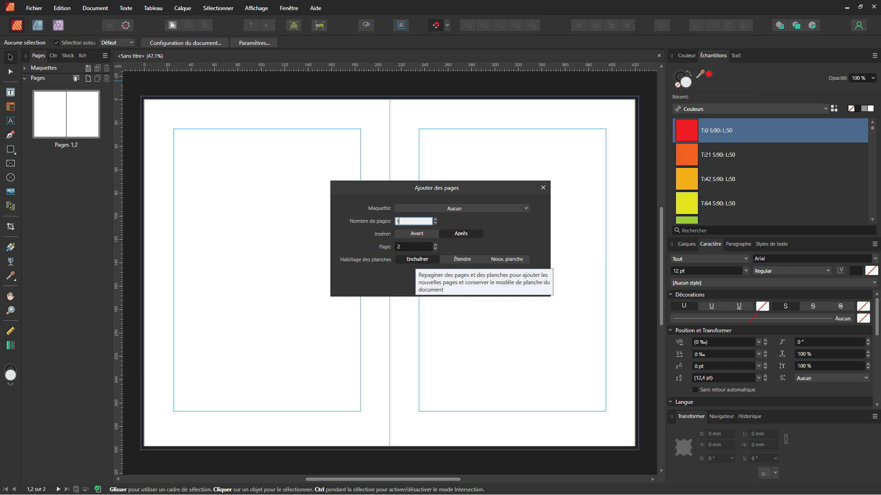
{"action": "left_click", "coordinate": [462, 259]}
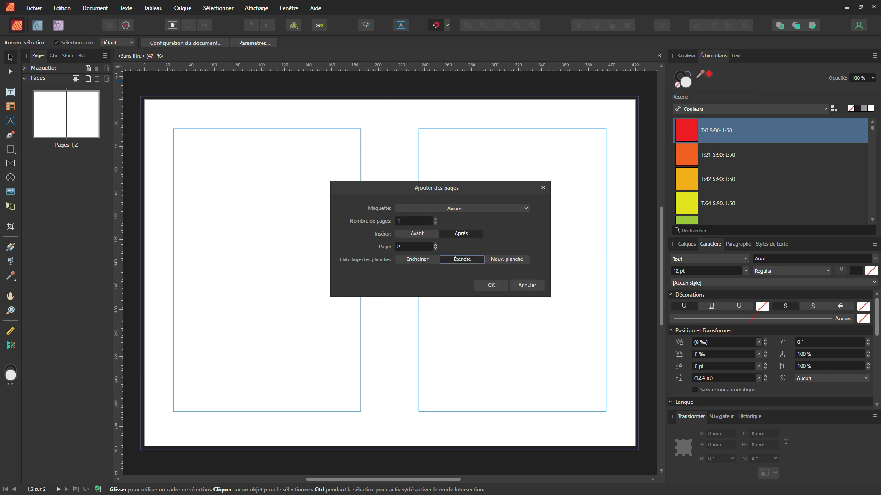
{"action": "left_click", "coordinate": [491, 285]}
{"action": "scroll", "coordinate": [457, 287], "scroll_direction": "down", "scroll_amount": 2}
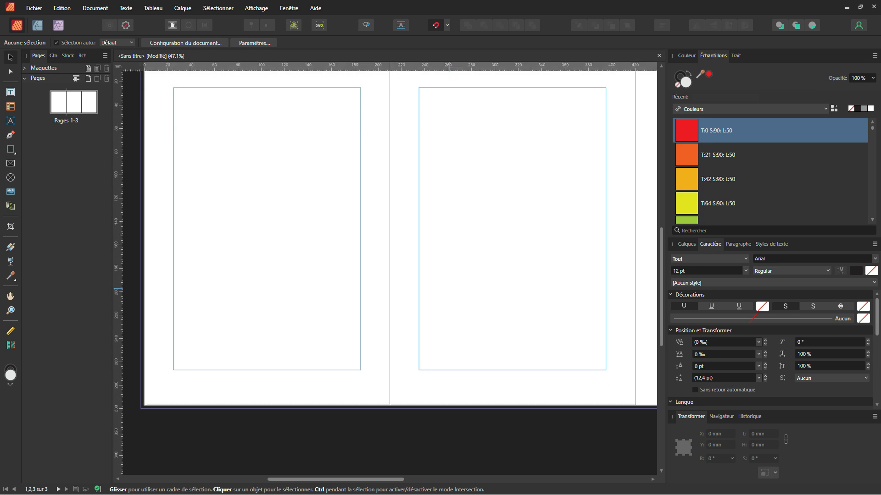
{"action": "scroll", "coordinate": [457, 285], "scroll_direction": "down", "scroll_amount": 3, "text": "ctrl"}
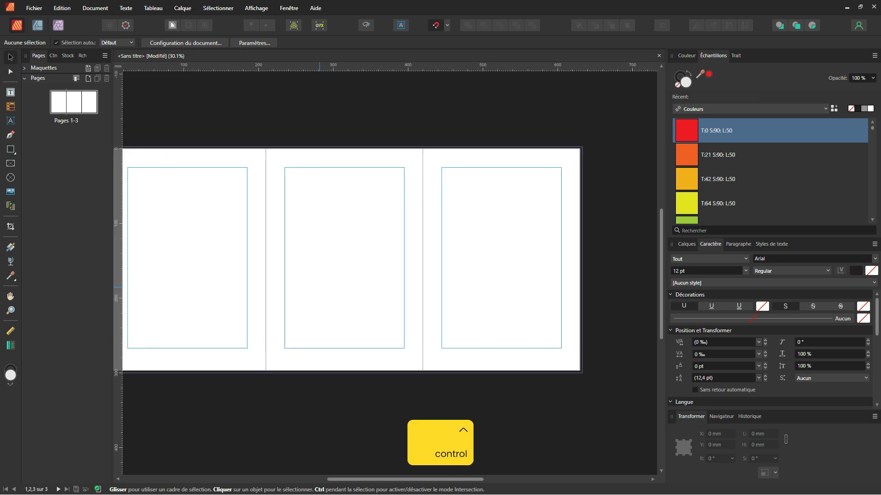
{"action": "left_click_drag", "start_coordinate": [383, 283], "coordinate": [411, 281]}
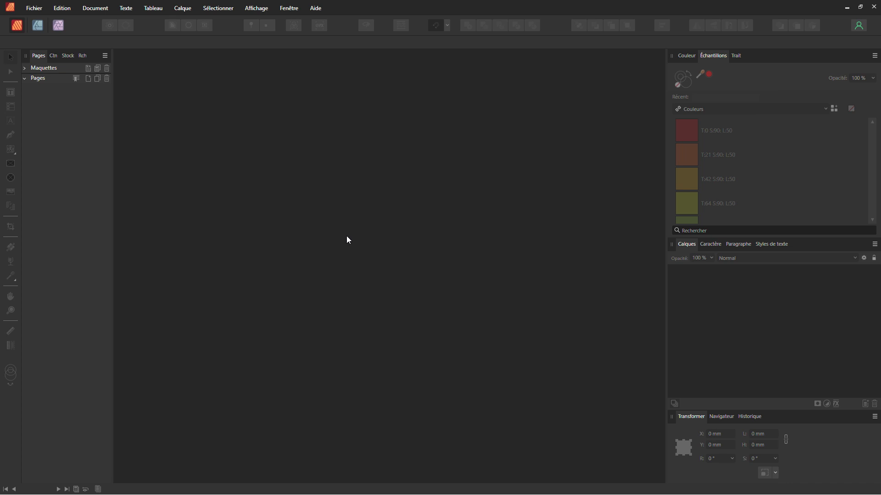
Create a new portrait document from the Carte de visite print preset, 55 × 88 mm
{"action": "left_click", "coordinate": [35, 8]}
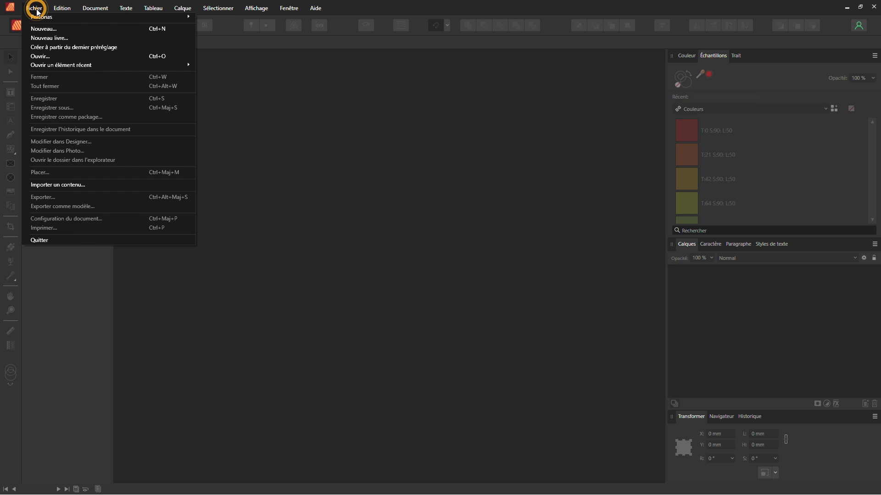
{"action": "mouse_move", "coordinate": [61, 66]}
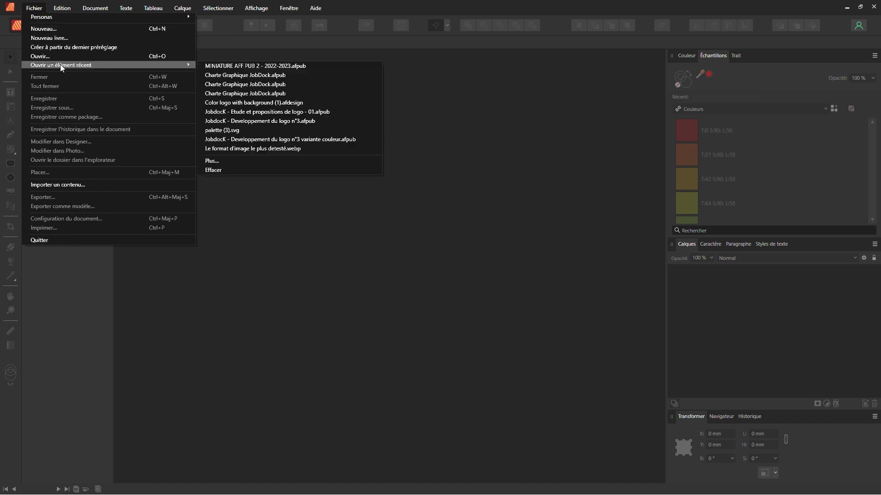
{"action": "left_click", "coordinate": [54, 30]}
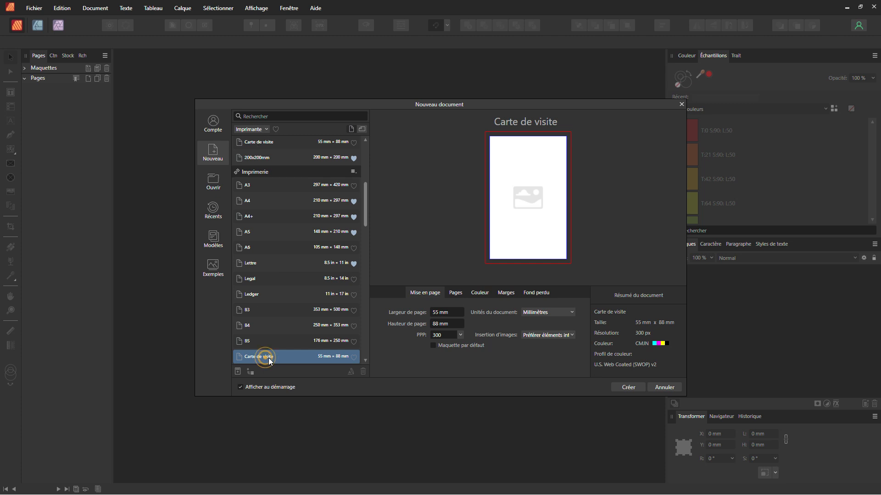
{"action": "left_click", "coordinate": [350, 129]}
{"action": "left_click", "coordinate": [630, 388]}
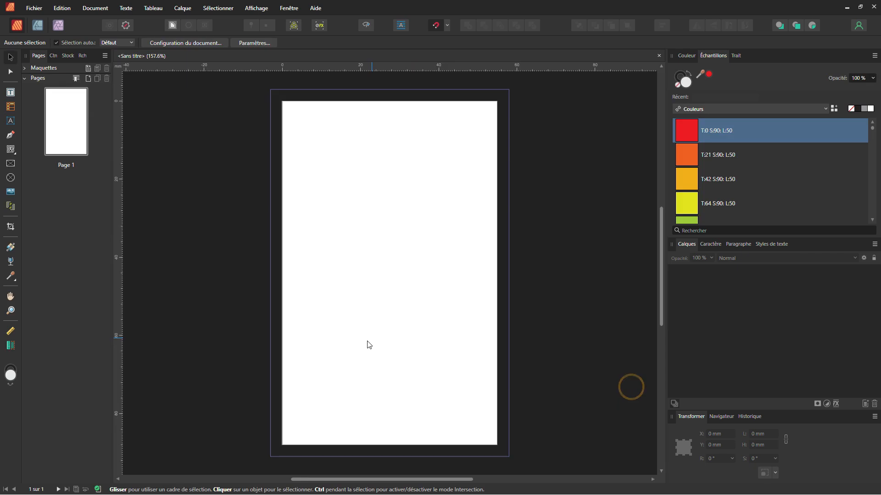
Draw a text frame about 34 × 27 mm in the card's upper part and enter "NOM" and "Prénom" as separate paragraphs
{"action": "left_click", "coordinate": [10, 93]}
{"action": "left_click_drag", "start_coordinate": [297, 139], "coordinate": [429, 243]}
{"action": "type", "text": "NOM"}
{"action": "key", "text": "Return"}
{"action": "type", "text": "Prénom"}
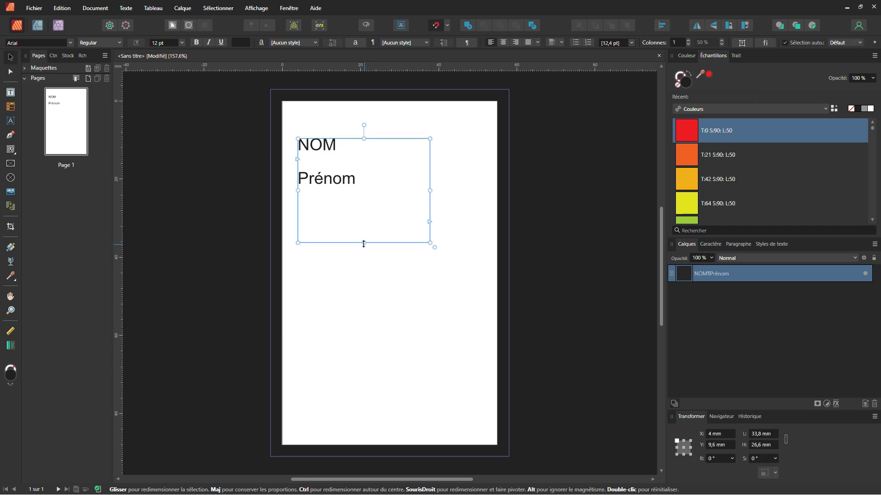
Shorten the text frame to just below "Prénom", scale it up with its text, and deselect it
{"action": "left_click_drag", "start_coordinate": [364, 243], "coordinate": [364, 196]}
{"action": "left_click_drag", "start_coordinate": [435, 202], "coordinate": [486, 223]}
{"action": "left_click", "coordinate": [11, 58]}
{"action": "left_click", "coordinate": [190, 222]}
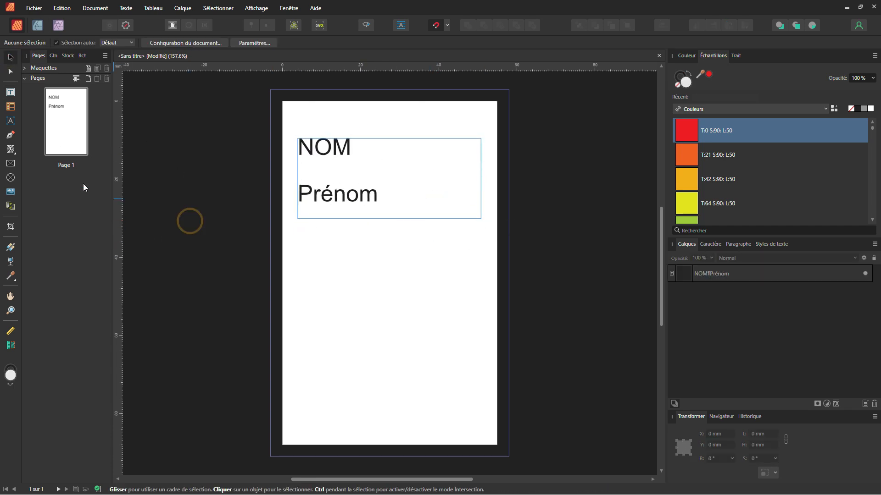
Draw a QR code about 11 mm square below the text frame, fill it red, and deselect it
{"action": "left_click", "coordinate": [10, 155]}
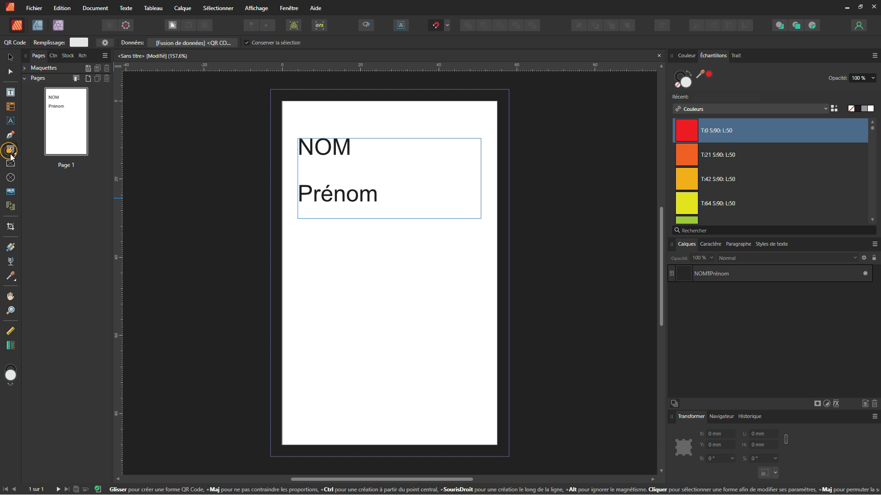
{"action": "mouse_move", "coordinate": [298, 255]}
{"action": "left_mouse_down"}
{"action": "mouse_move", "coordinate": [342, 299]}
{"action": "mouse_move", "coordinate": [393, 294]}
{"action": "mouse_move", "coordinate": [393, 284]}
{"action": "mouse_move", "coordinate": [389, 305]}
{"action": "left_mouse_up"}
{"action": "left_click", "coordinate": [11, 57]}
{"action": "left_click", "coordinate": [357, 368]}
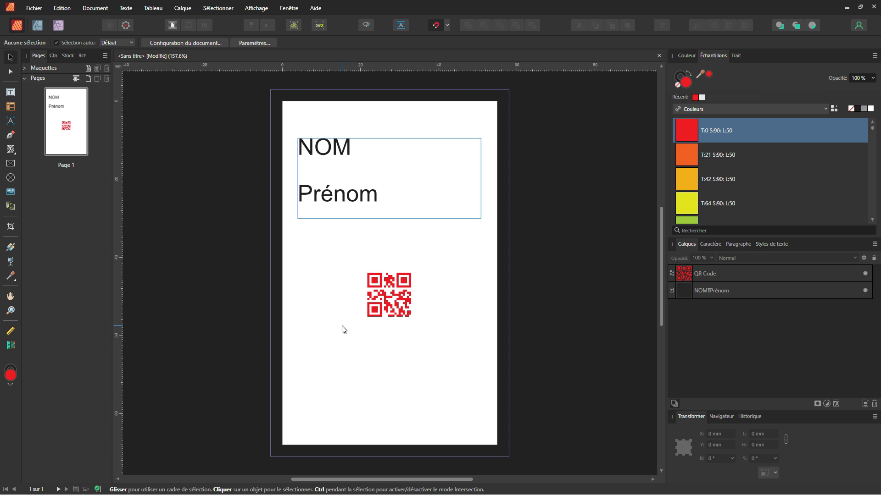
{"action": "left_click", "coordinate": [218, 257]}
Open the data merge manager and move its dialog so all of it is on screen
{"action": "left_click", "coordinate": [284, 9]}
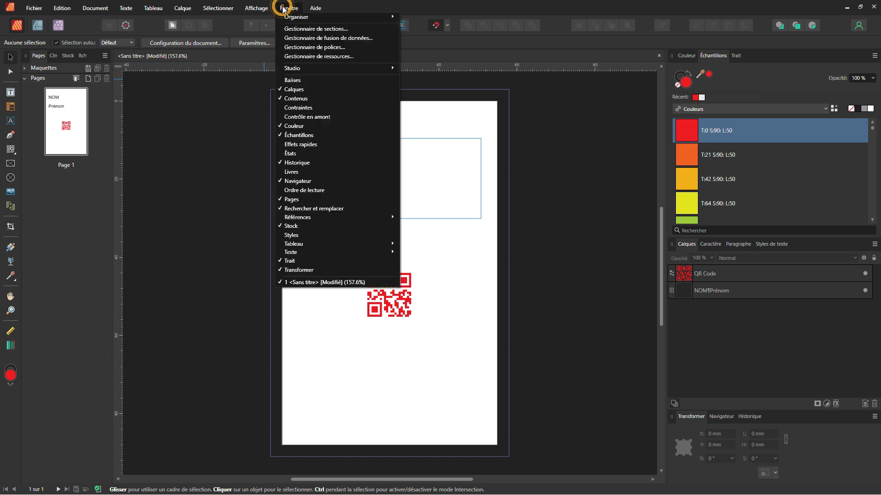
{"action": "left_click", "coordinate": [300, 38]}
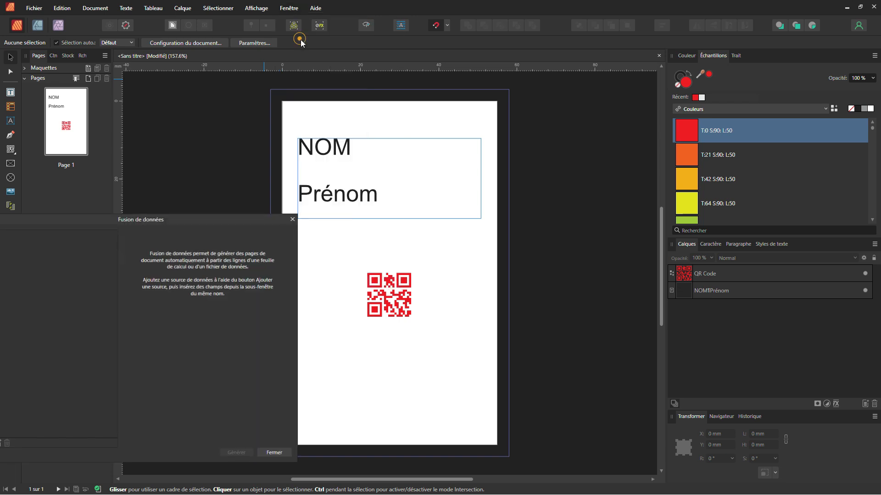
{"action": "left_click_drag", "start_coordinate": [198, 223], "coordinate": [280, 154]}
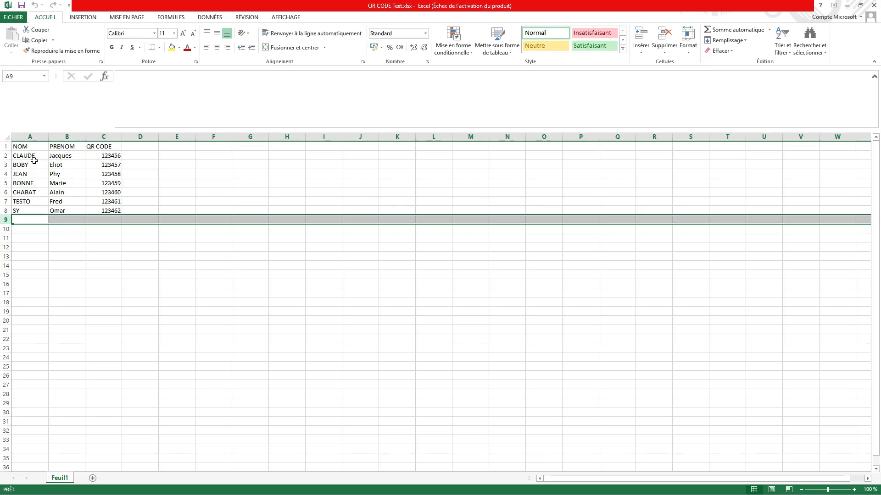
Switch to Excel and examine the NOM, PRENOM and QR CODE column headers in QR CODE Text.xlsx
{"action": "left_click", "coordinate": [27, 147]}
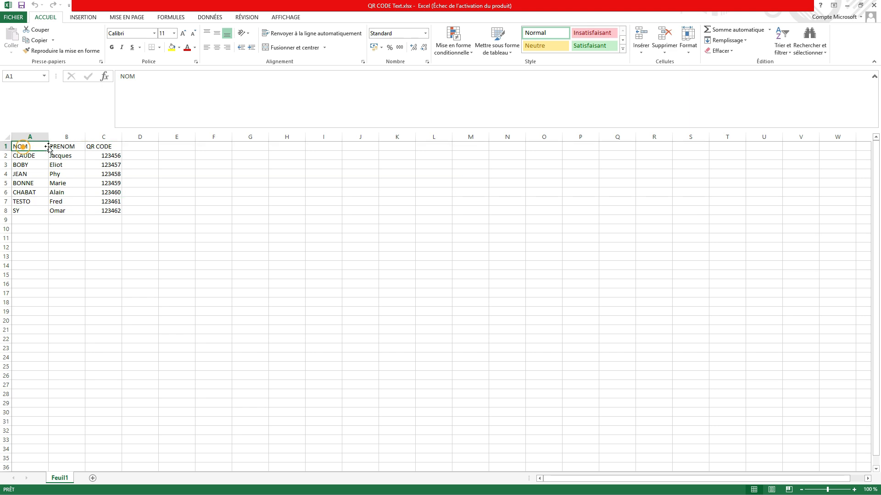
{"action": "left_click", "coordinate": [64, 147]}
{"action": "left_click", "coordinate": [100, 150]}
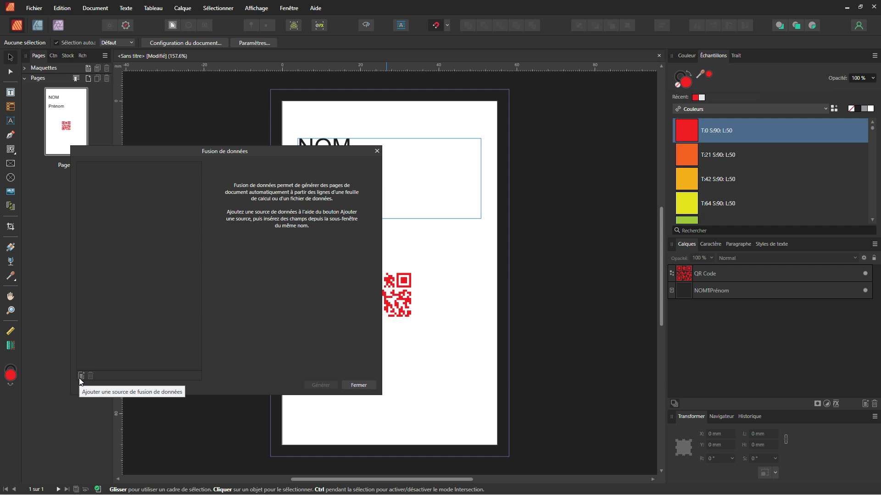
Back in Affinity Publisher, add QR CODE Text.xlsx as the data merge source and move the dialog clear of the text frame
{"action": "left_click", "coordinate": [81, 377]}
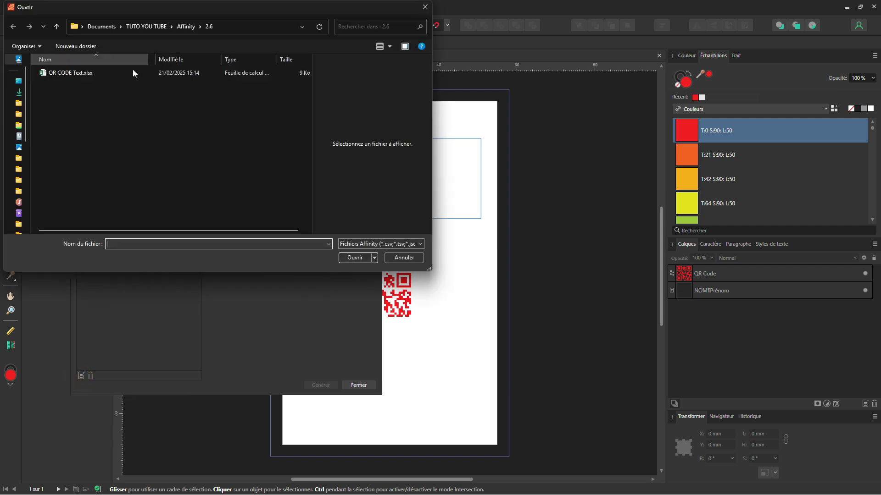
{"action": "left_click", "coordinate": [60, 73]}
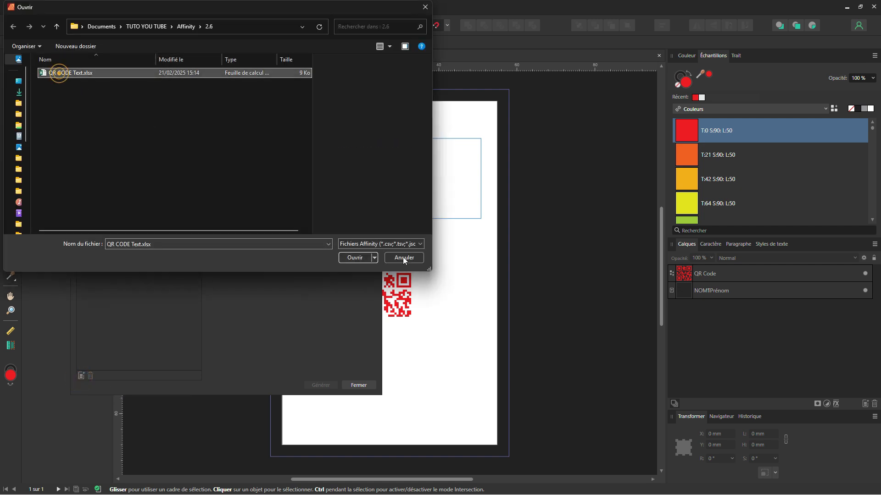
{"action": "left_click", "coordinate": [351, 258]}
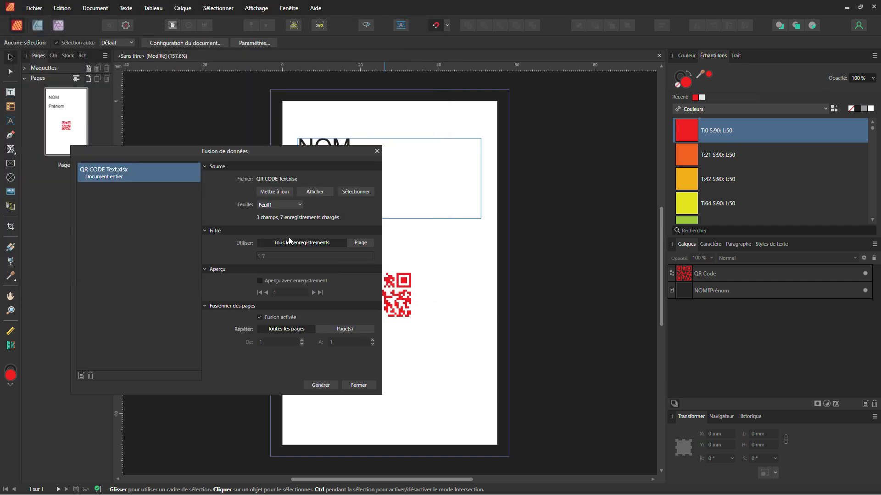
{"action": "left_click_drag", "start_coordinate": [315, 151], "coordinate": [261, 213]}
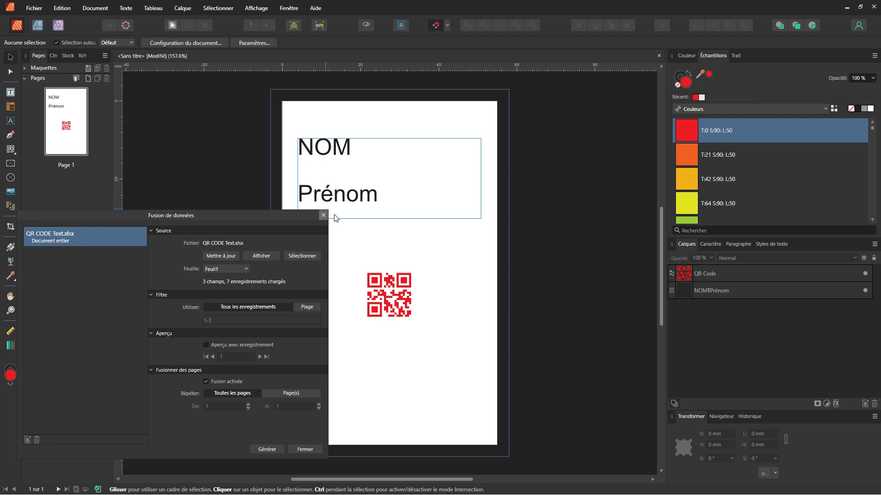
Show the Champs (fields) panel and enable the record preview for the data merge
{"action": "left_click", "coordinate": [290, 7]}
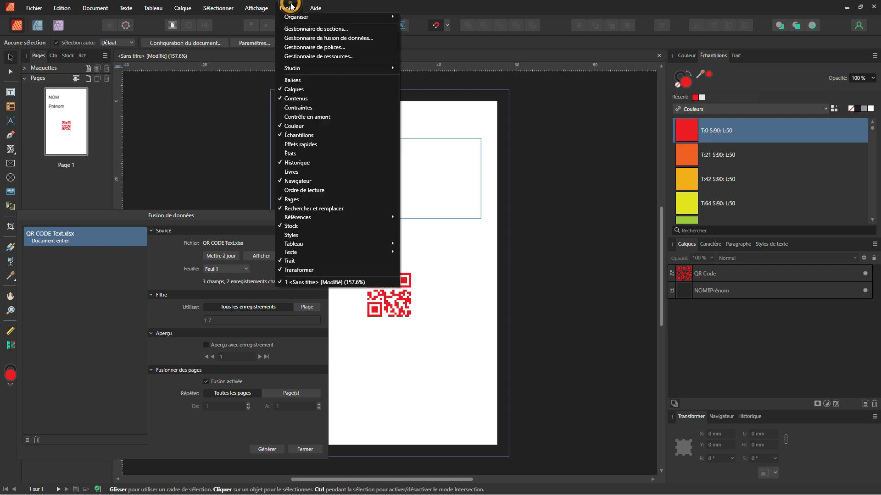
{"action": "mouse_move", "coordinate": [335, 220]}
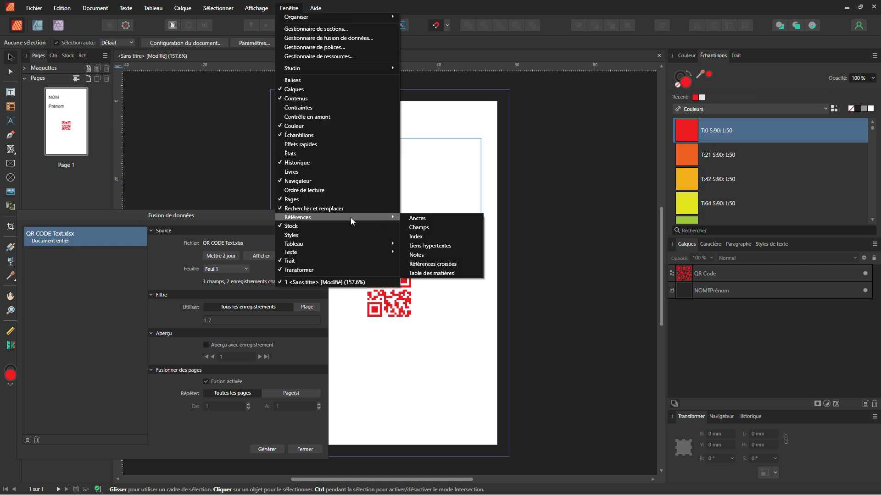
{"action": "left_click", "coordinate": [439, 227]}
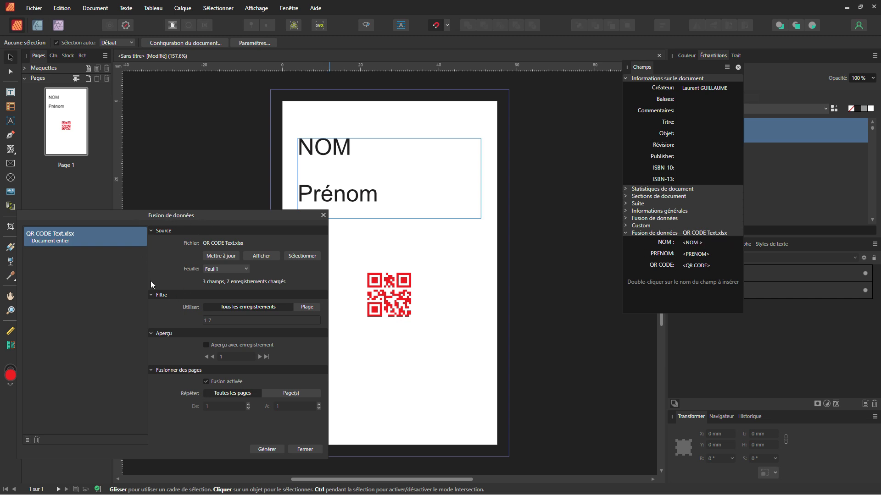
{"action": "left_click", "coordinate": [206, 346]}
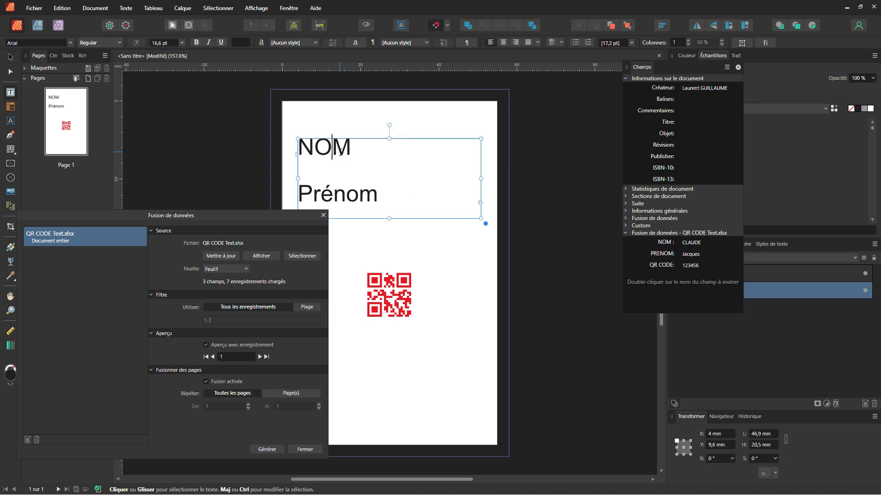
Replace the placeholder "NOM" with the NOM merge field and restore the paragraph breaks before "Prénom"
{"action": "double_click", "coordinate": [340, 155]}
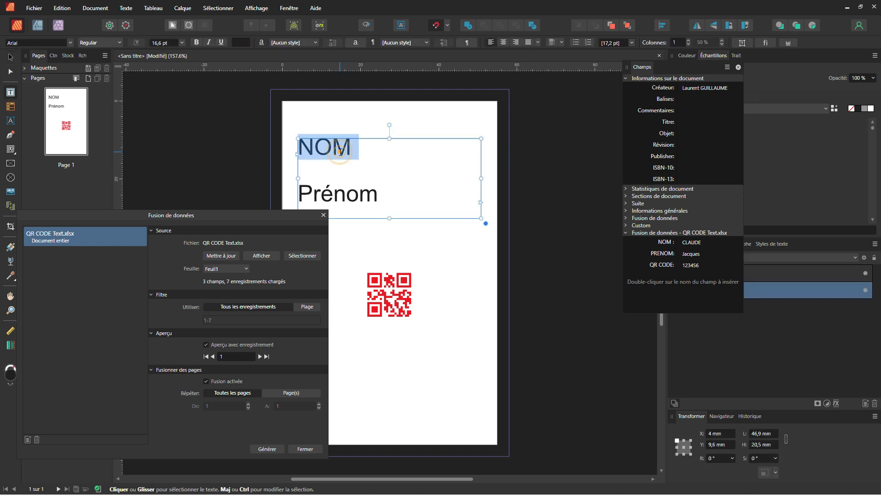
{"action": "double_click", "coordinate": [665, 243]}
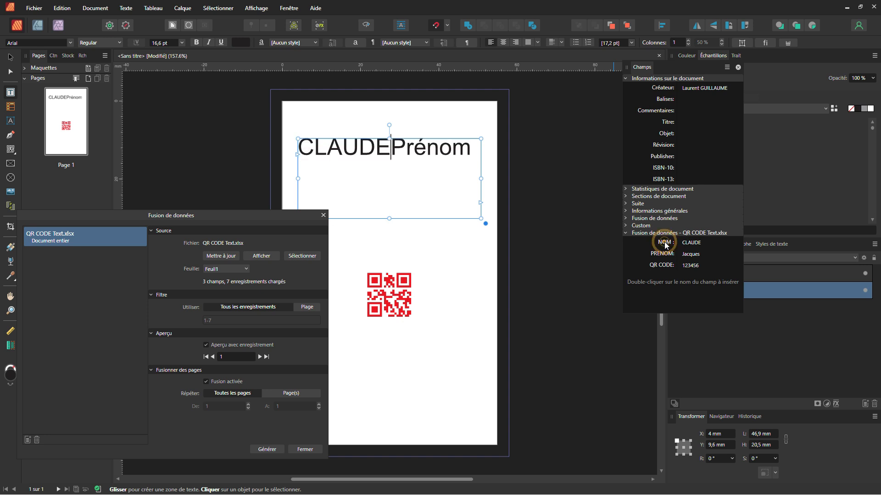
{"action": "key", "text": "Return"}
{"action": "key", "text": "Return"}
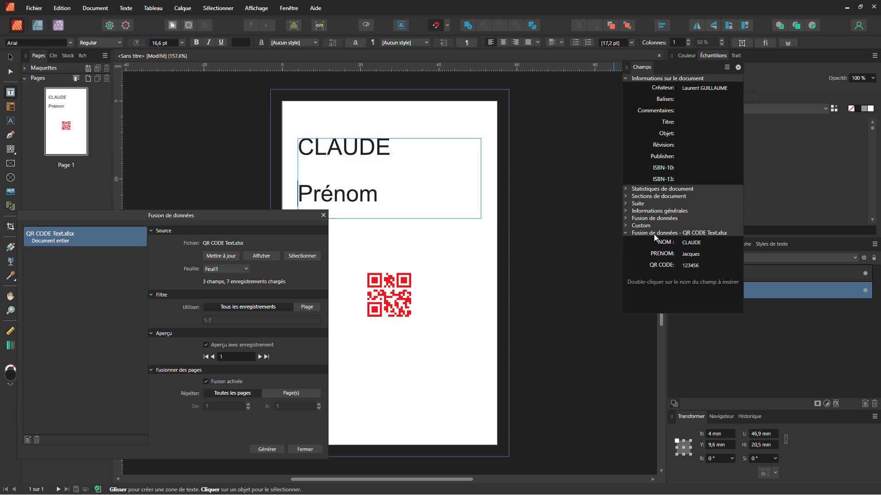
Replace the placeholder "Prénom" with the PRENOM merge field and finish editing the text
{"action": "triple_click", "coordinate": [342, 195]}
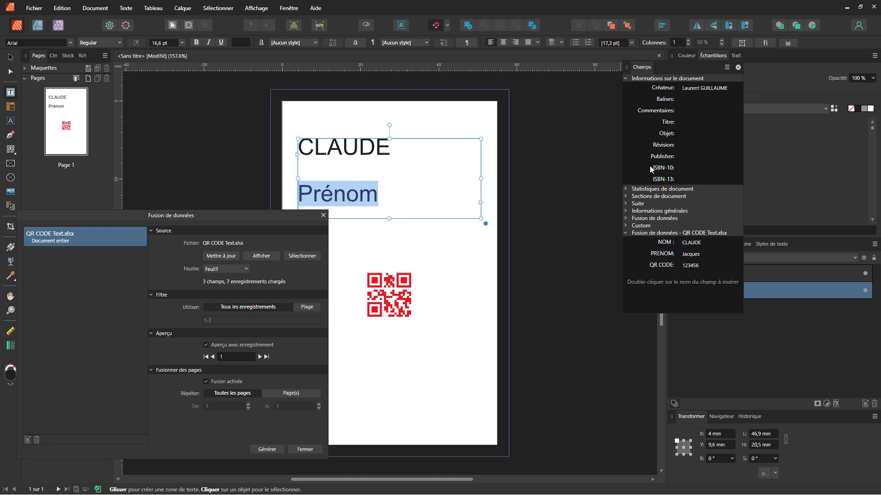
{"action": "double_click", "coordinate": [664, 255]}
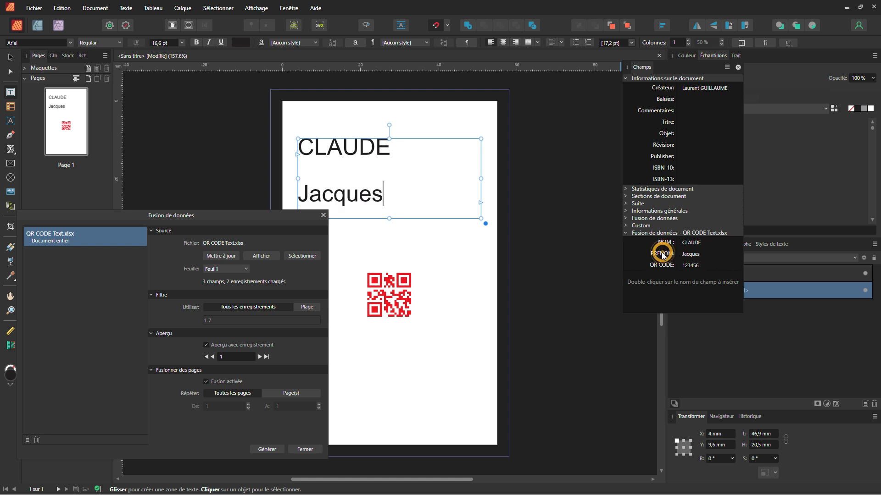
{"action": "key", "text": "Escape"}
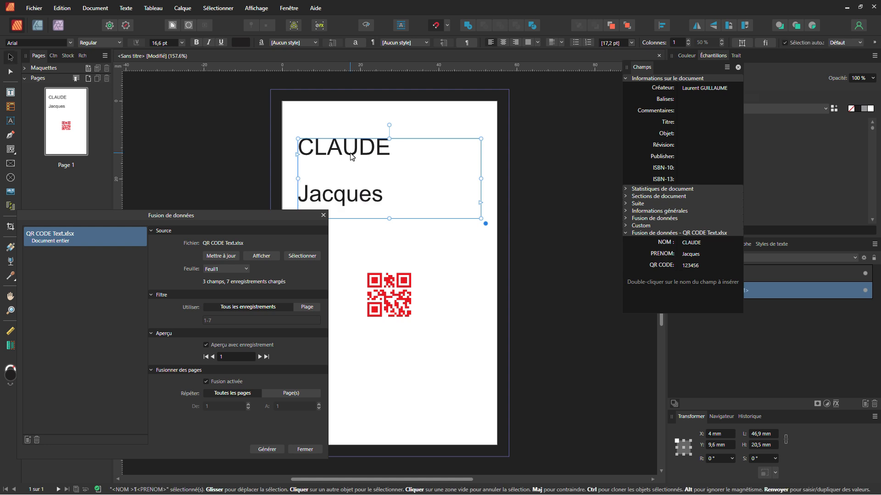
Set the QR code's data type to Fusion de données using the QR CODE field
{"action": "left_click", "coordinate": [374, 295]}
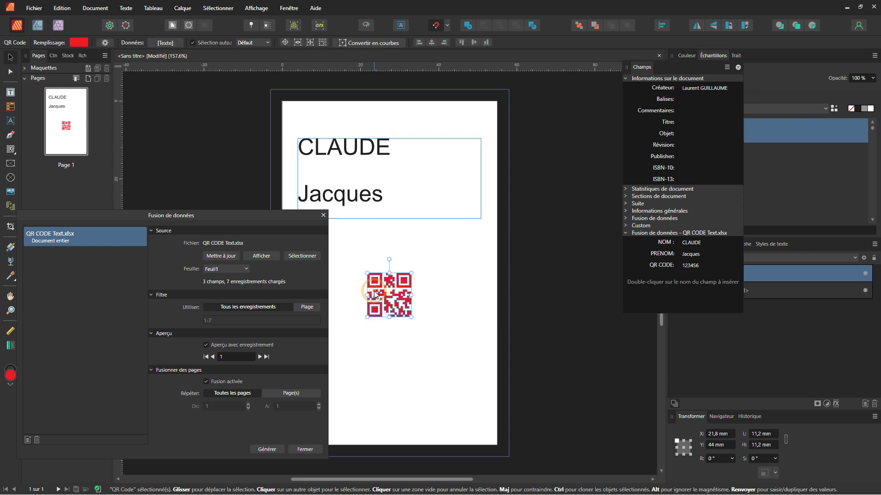
{"action": "left_click", "coordinate": [163, 43]}
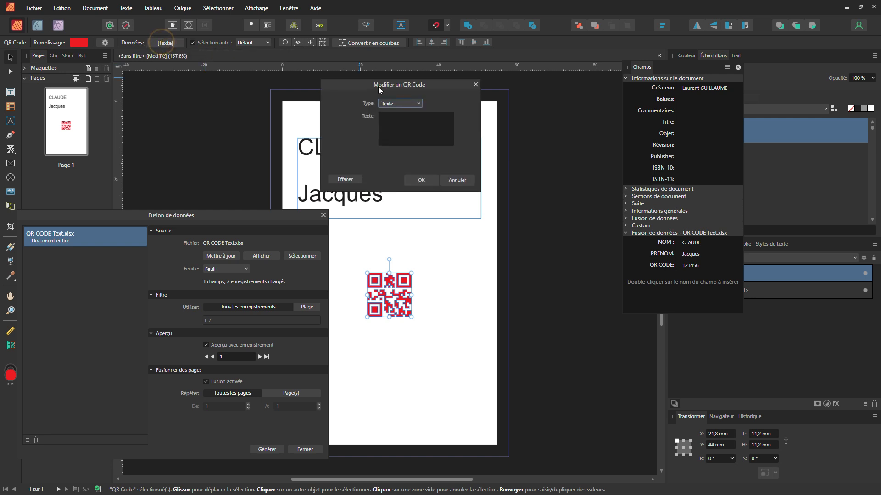
{"action": "left_click", "coordinate": [388, 104]}
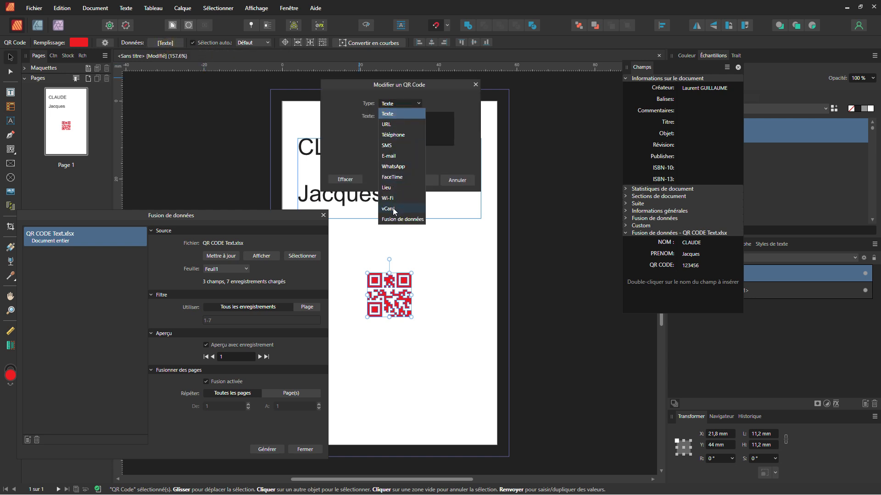
{"action": "left_click", "coordinate": [394, 220]}
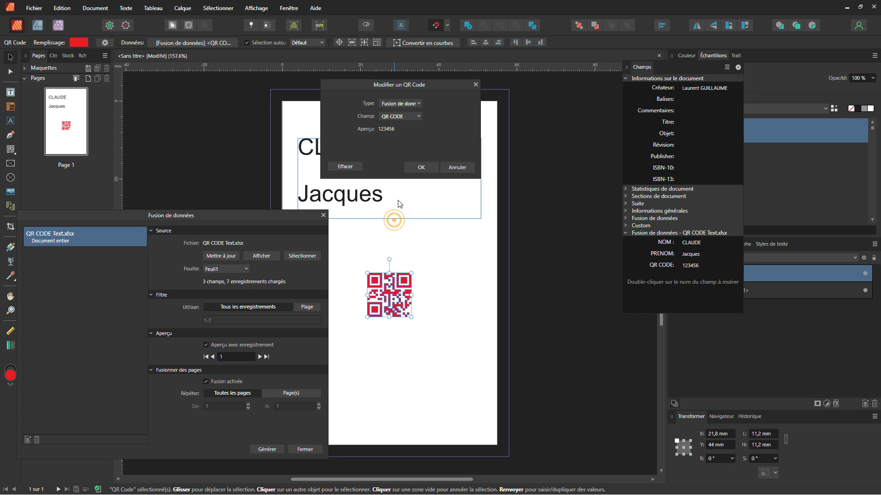
{"action": "left_click", "coordinate": [419, 168]}
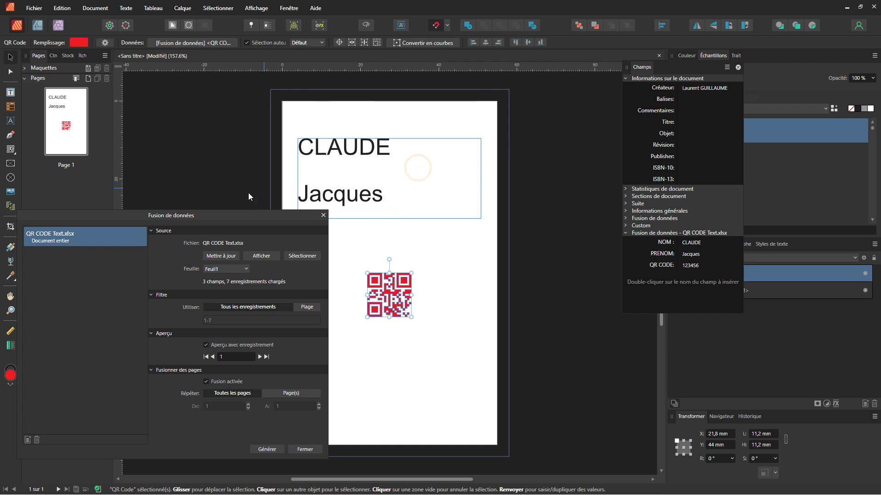
Generate the merged document from all records and close the data merge manager
{"action": "left_click_drag", "start_coordinate": [219, 214], "coordinate": [216, 148]}
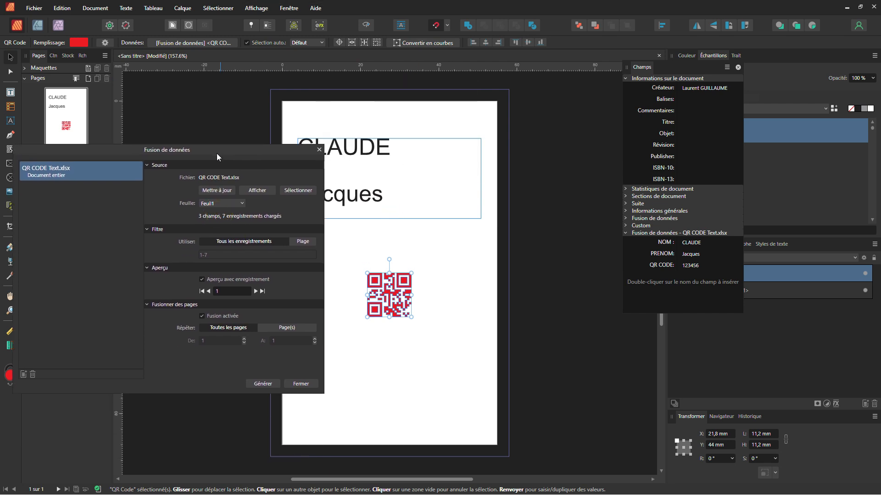
{"action": "left_click", "coordinate": [260, 385]}
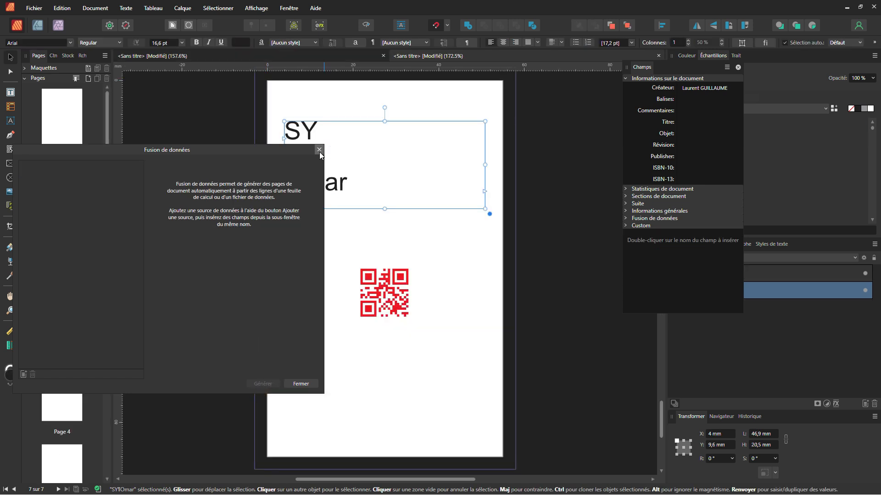
{"action": "left_click", "coordinate": [319, 150]}
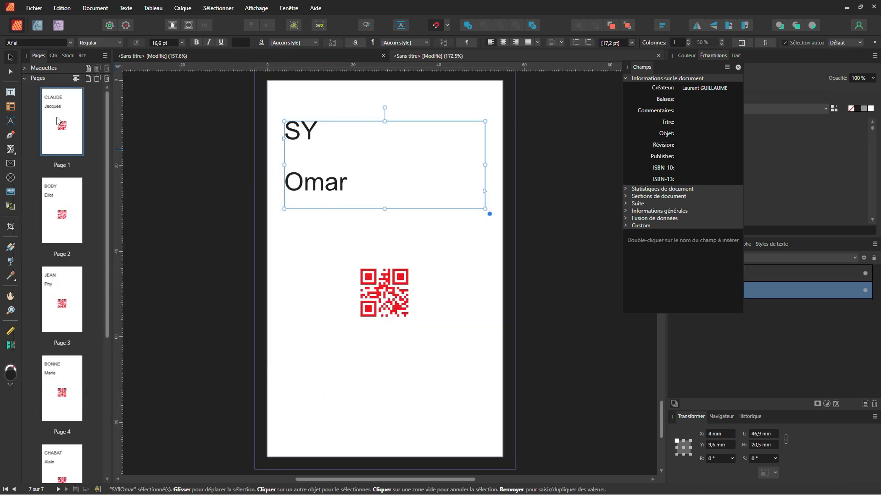
Examine pages 1 to 4 of the generated document, checking the names and each QR code's data
{"action": "left_click", "coordinate": [57, 117]}
{"action": "left_click", "coordinate": [61, 225]}
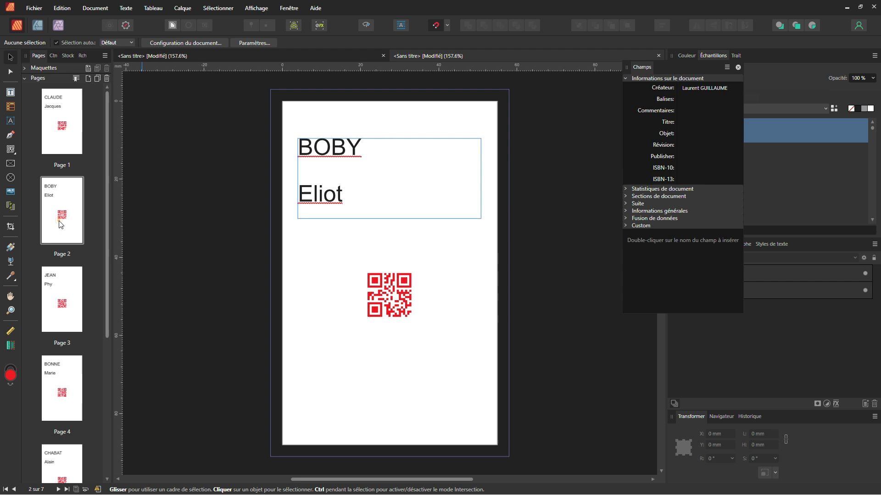
{"action": "left_click", "coordinate": [58, 296]}
{"action": "left_click", "coordinate": [63, 133]}
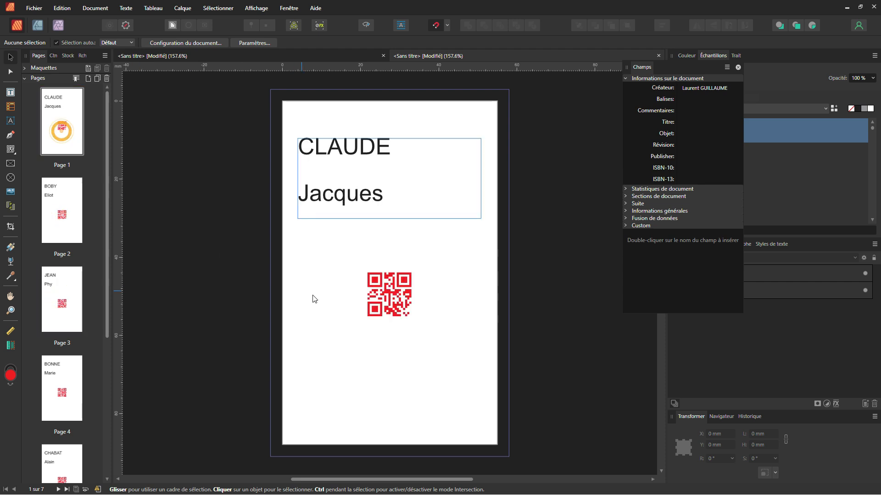
{"action": "left_click", "coordinate": [384, 296]}
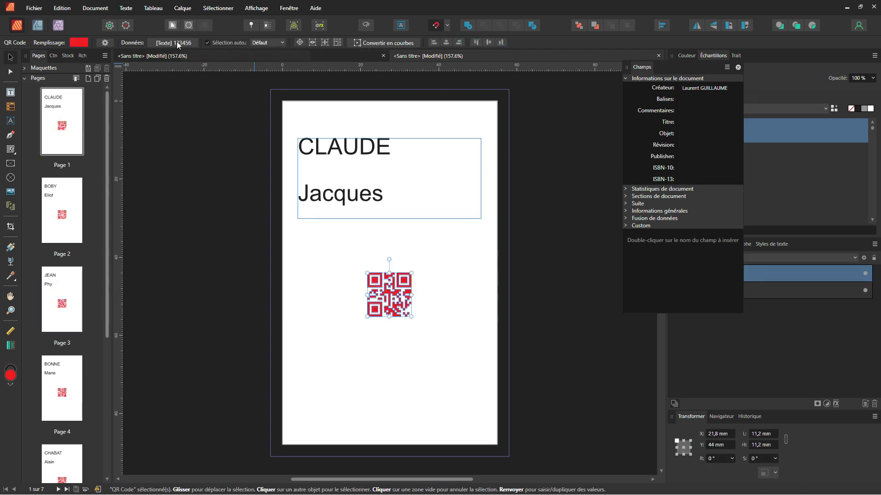
{"action": "left_click", "coordinate": [77, 196]}
{"action": "left_click", "coordinate": [75, 192]}
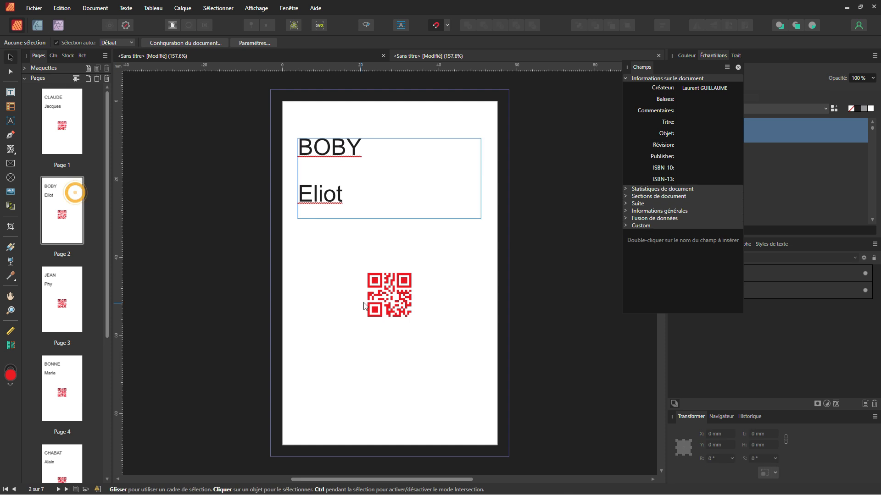
{"action": "left_click", "coordinate": [71, 295]}
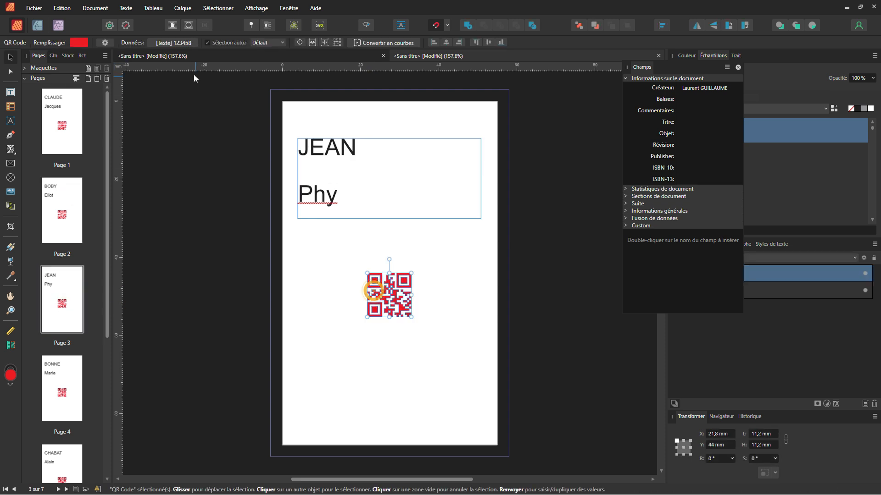
{"action": "left_click", "coordinate": [62, 389]}
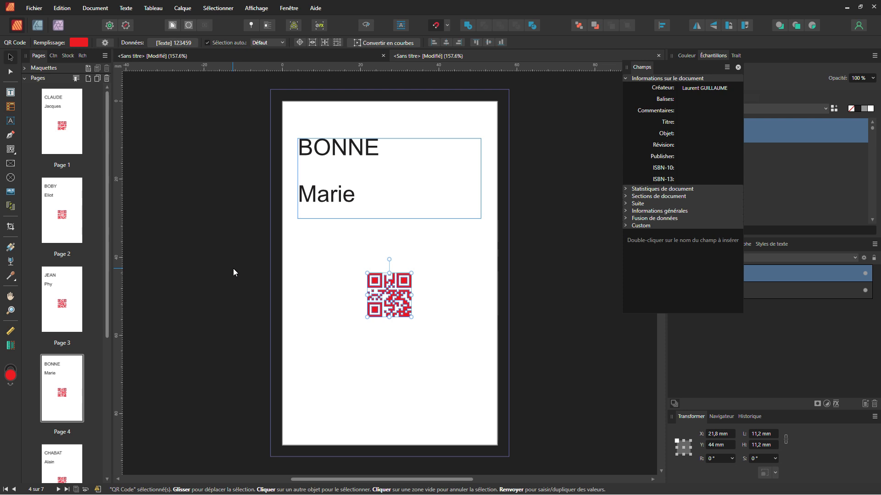
{"action": "left_click", "coordinate": [487, 229]}
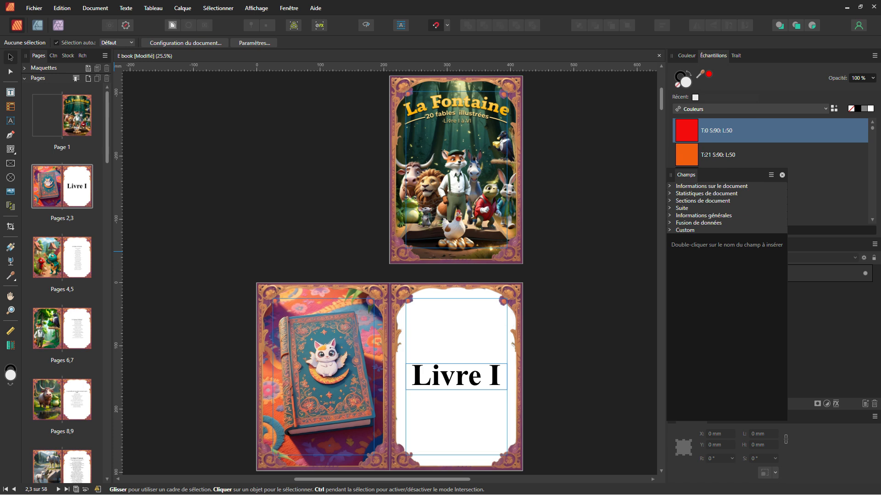
{"action": "left_click", "coordinate": [72, 129]}
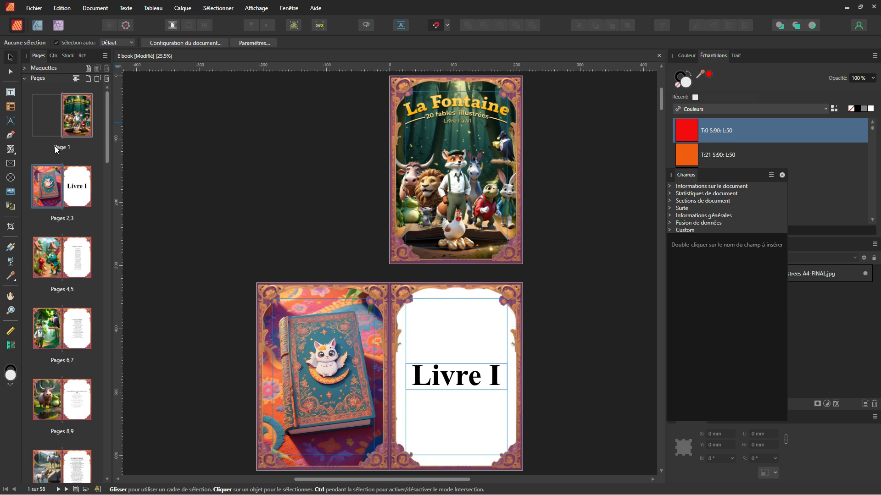
{"action": "left_click", "coordinate": [71, 129]}
Add one page before page 2 using the Planche type A master, with spread wrapping set to Enchaîner
{"action": "left_click", "coordinate": [50, 186]}
{"action": "right_click", "coordinate": [50, 187]}
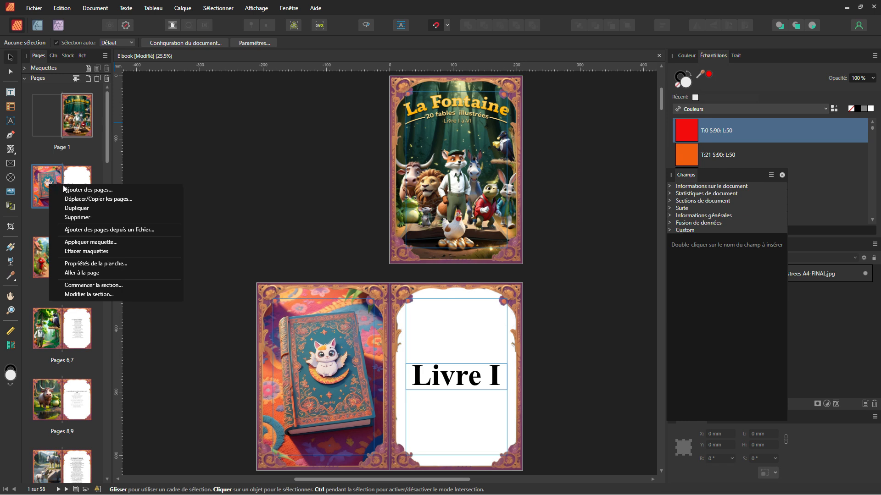
{"action": "left_click", "coordinate": [73, 190]}
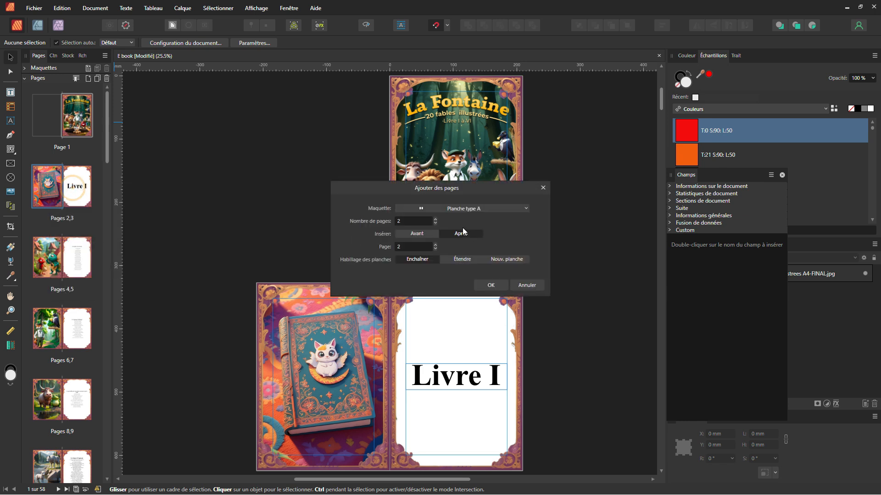
{"action": "left_click", "coordinate": [435, 224]}
{"action": "left_click", "coordinate": [425, 233]}
{"action": "left_click", "coordinate": [491, 287]}
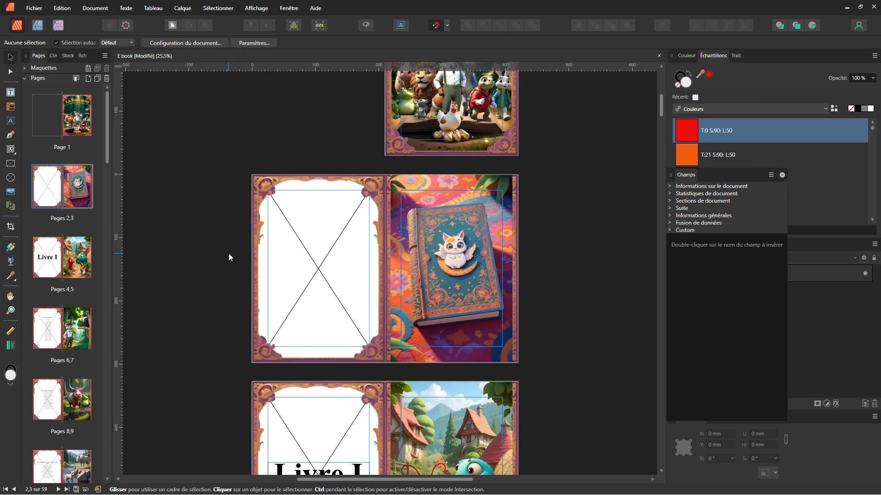
Examine the spreads after the inserted page, checking how the illustrations and fable texts are paired on facing pages
{"action": "scroll", "coordinate": [375, 376], "scroll_direction": "down", "scroll_amount": 3}
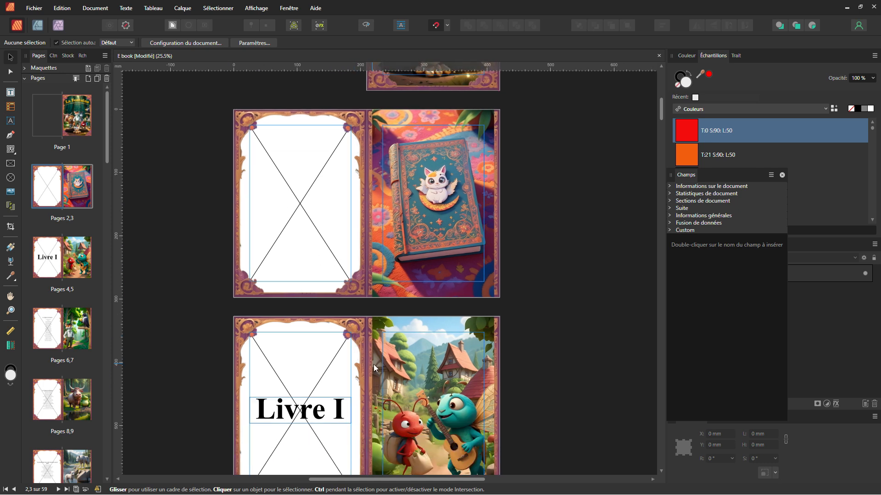
{"action": "scroll", "coordinate": [379, 358], "scroll_direction": "down", "scroll_amount": 1}
{"action": "scroll", "coordinate": [341, 287], "scroll_direction": "down", "scroll_amount": 1}
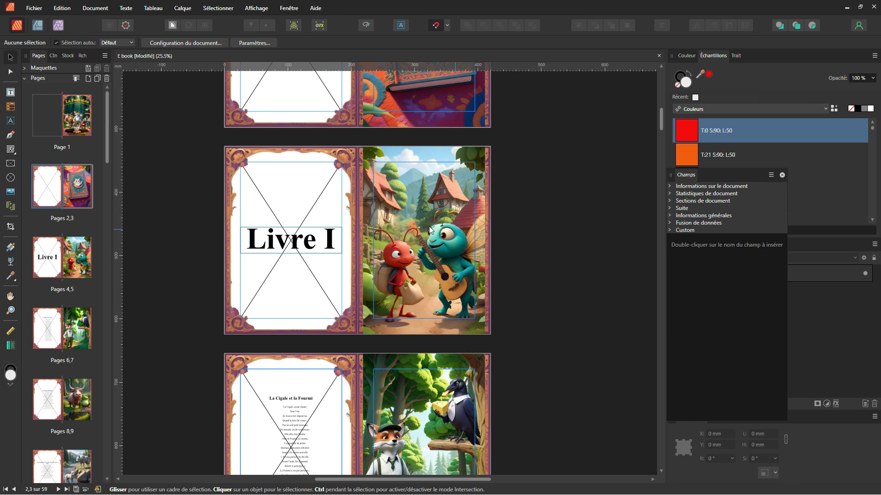
{"action": "scroll", "coordinate": [417, 266], "scroll_direction": "down", "scroll_amount": 1}
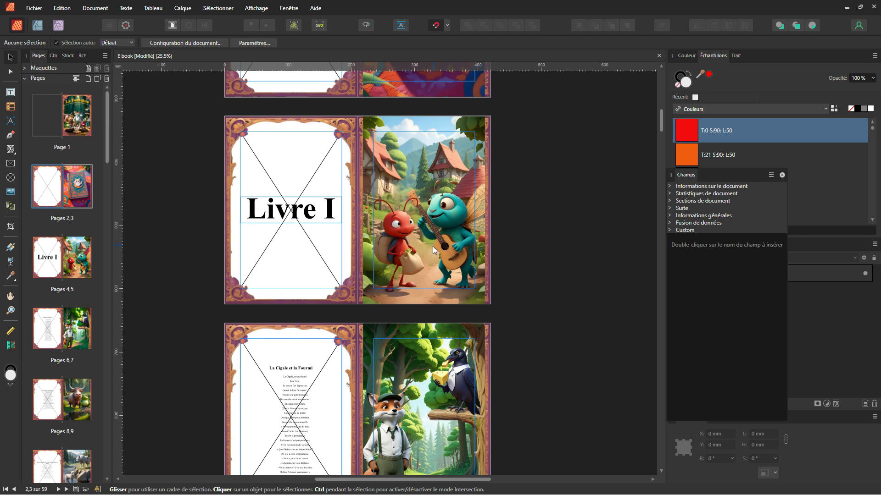
{"action": "scroll", "coordinate": [394, 297], "scroll_direction": "down", "scroll_amount": 5}
{"action": "scroll", "coordinate": [272, 274], "scroll_direction": "up", "scroll_amount": 2}
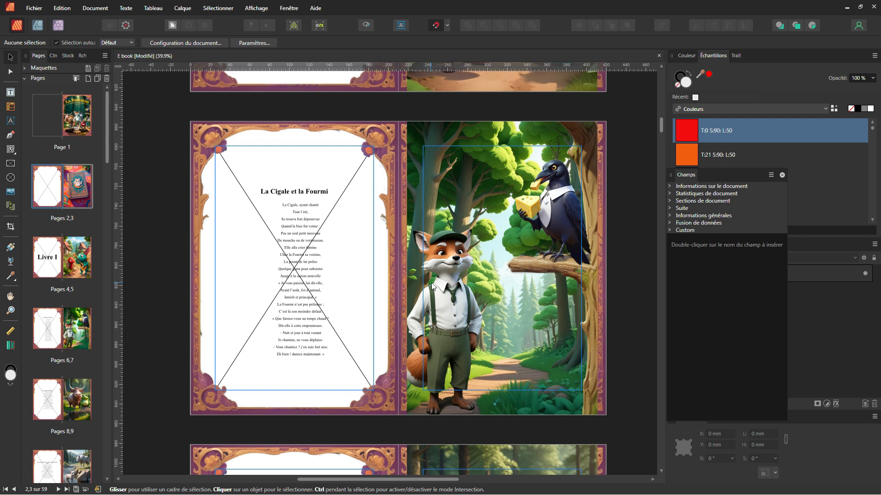
{"action": "scroll", "coordinate": [320, 292], "scroll_direction": "up", "scroll_amount": 1}
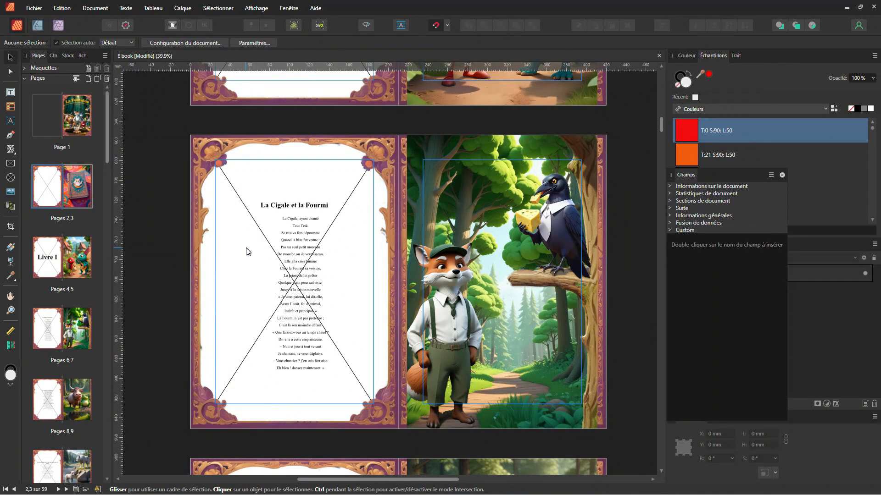
Undo the page insertion before page 2
{"action": "key", "text": "ctrl+z"}
{"action": "key", "text": "ctrl+z"}
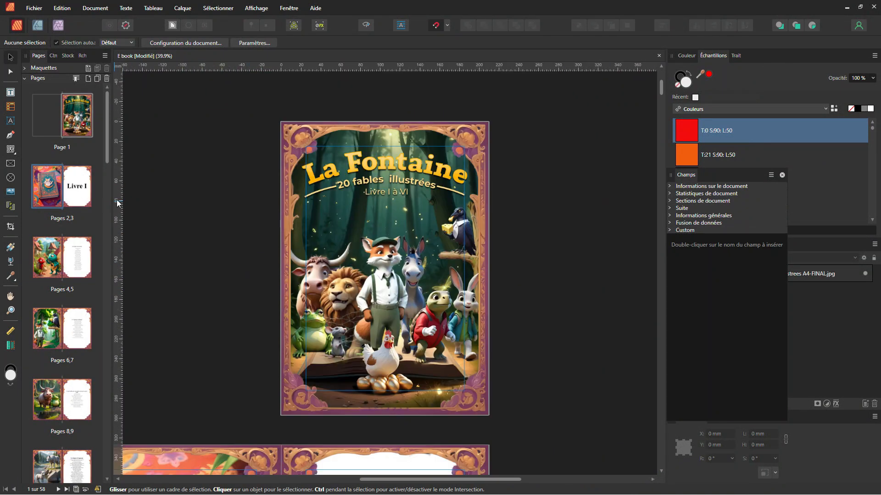
{"action": "scroll", "coordinate": [344, 319], "scroll_direction": "up", "scroll_amount": 1}
{"action": "left_click_drag", "start_coordinate": [344, 319], "coordinate": [462, 185]}
{"action": "scroll", "coordinate": [406, 338], "scroll_direction": "down", "scroll_amount": 3}
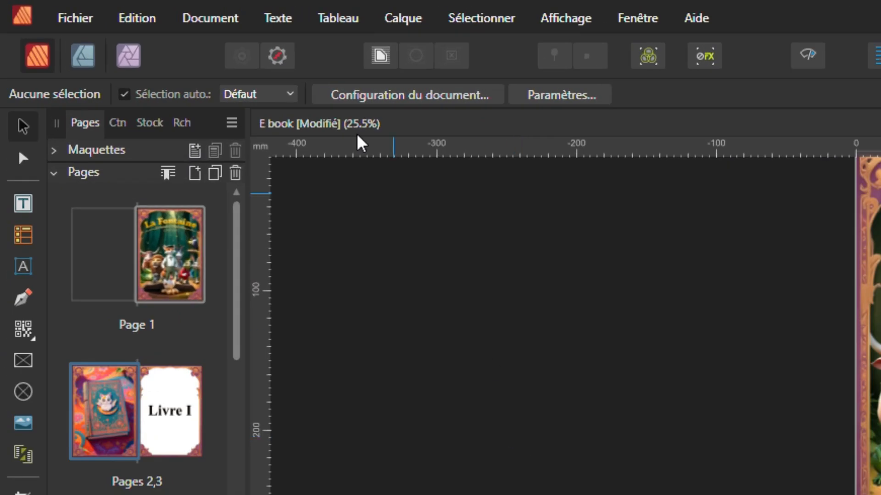
Disable Repaginer in the document's page displacement options
{"action": "left_click", "coordinate": [230, 124]}
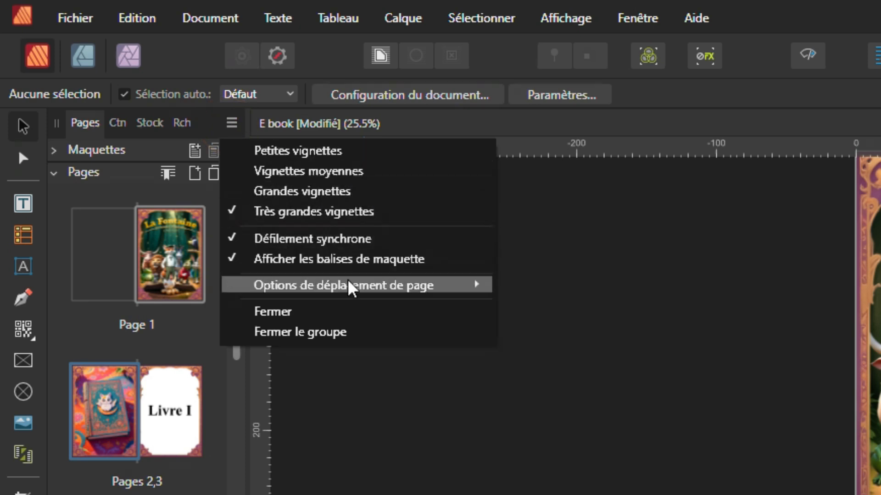
{"action": "mouse_move", "coordinate": [351, 291]}
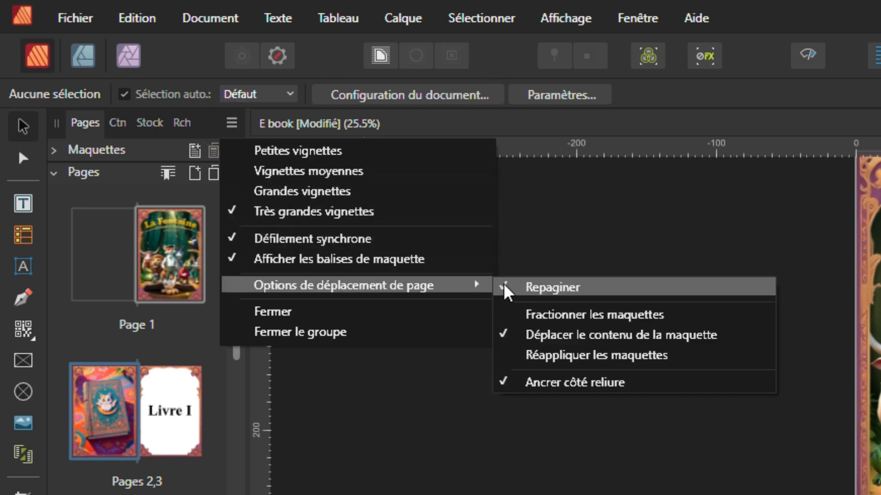
{"action": "left_click", "coordinate": [587, 294]}
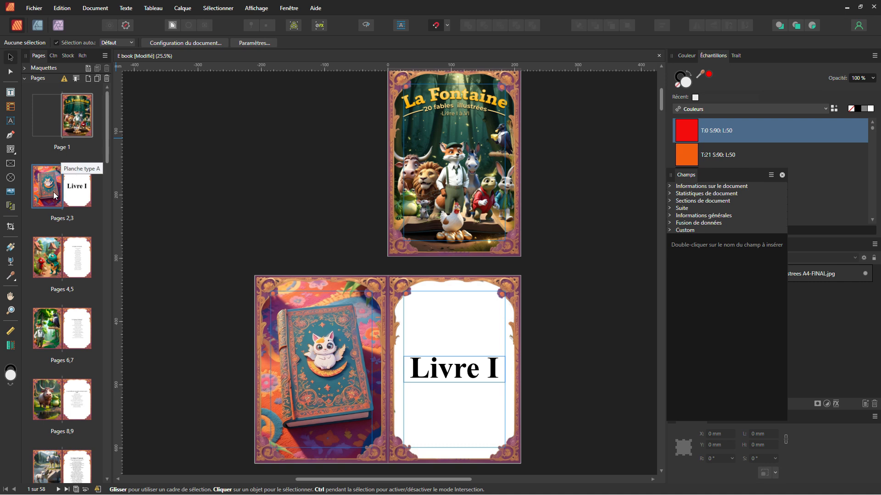
Add one page without a master after page 1, with spread wrapping set to Enchaîner
{"action": "left_click", "coordinate": [213, 198]}
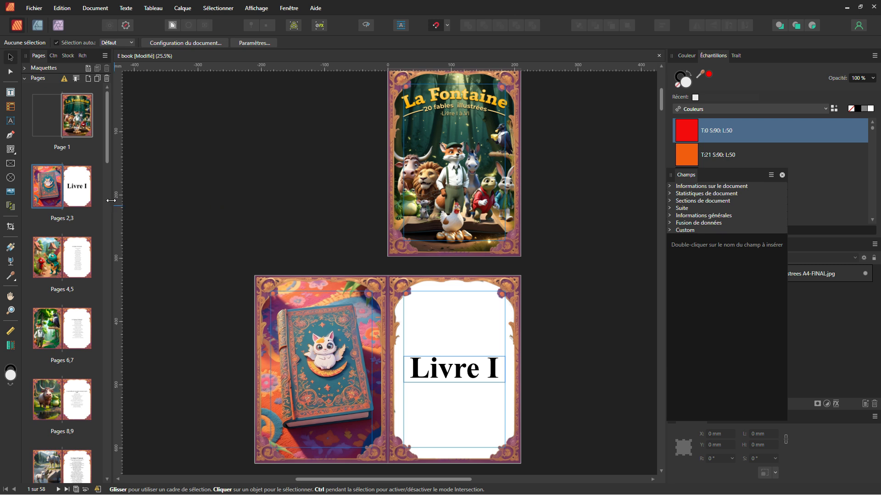
{"action": "left_click", "coordinate": [46, 191]}
{"action": "left_click", "coordinate": [72, 128]}
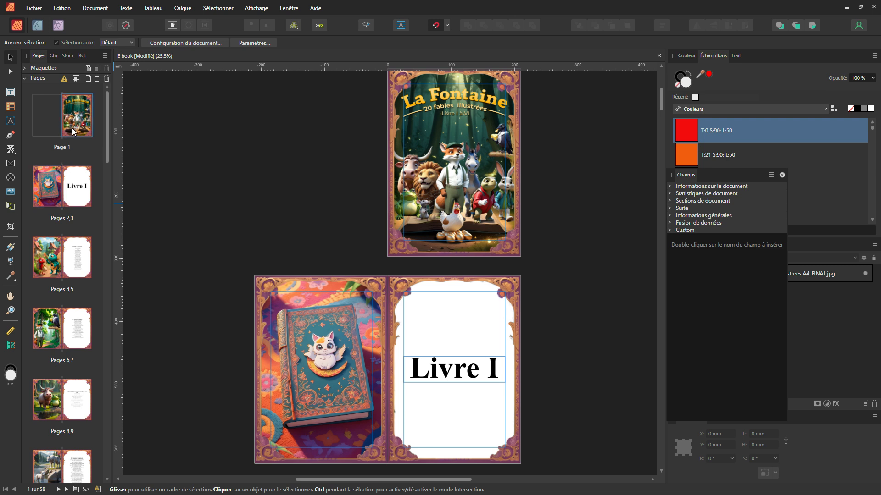
{"action": "right_click", "coordinate": [75, 129]}
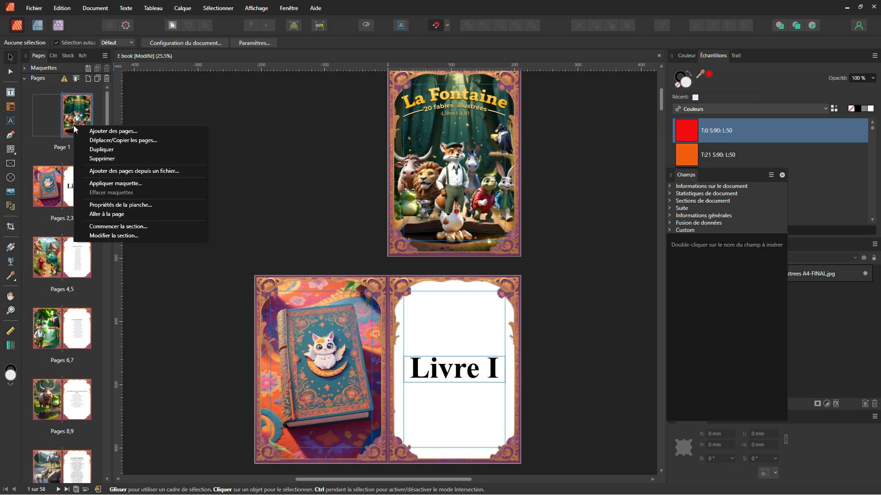
{"action": "left_click", "coordinate": [95, 131]}
{"action": "left_click", "coordinate": [435, 223]}
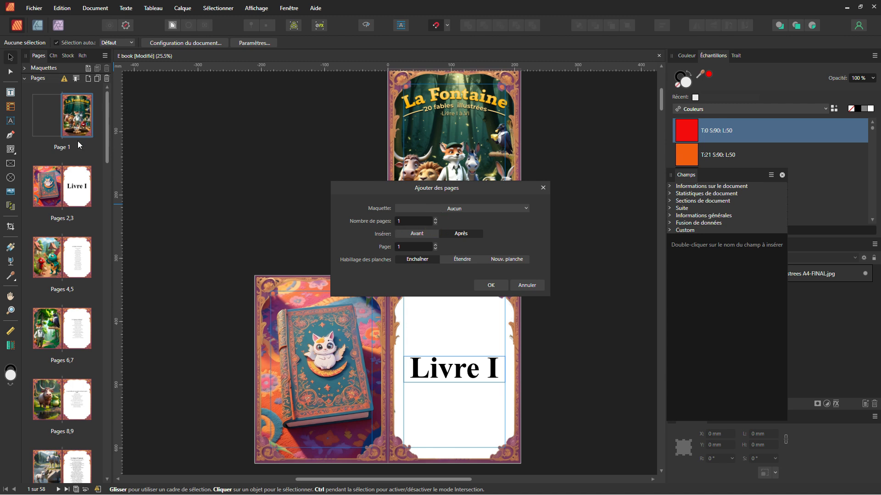
{"action": "left_click", "coordinate": [475, 233]}
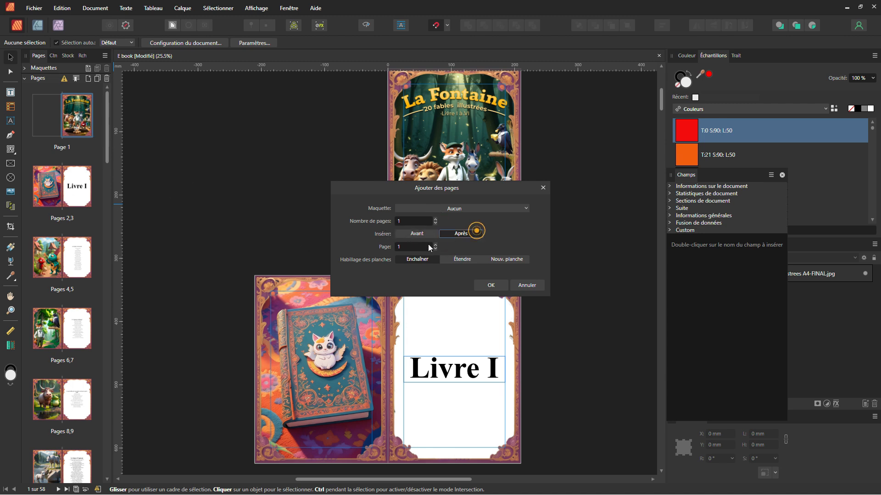
{"action": "left_click", "coordinate": [490, 285]}
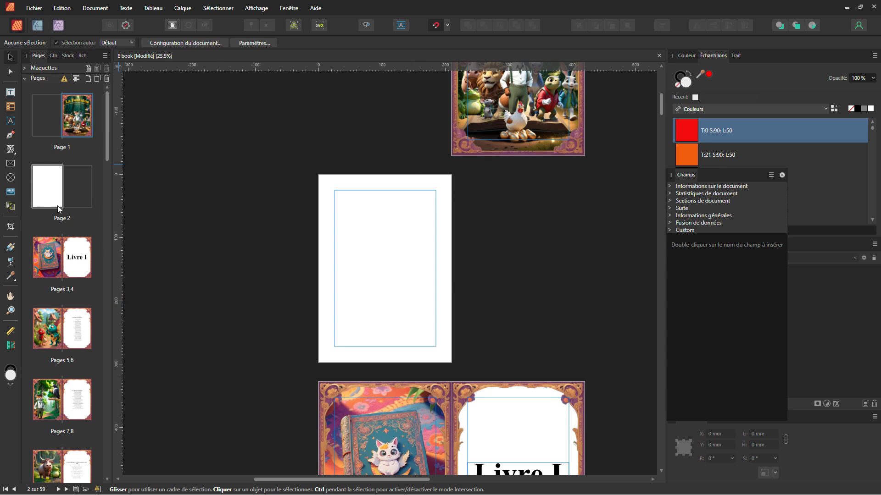
Apply the Planche type A master to the new page 2, replacing the existing one, and check the following spreads
{"action": "left_click", "coordinate": [48, 194]}
{"action": "right_click", "coordinate": [47, 194]}
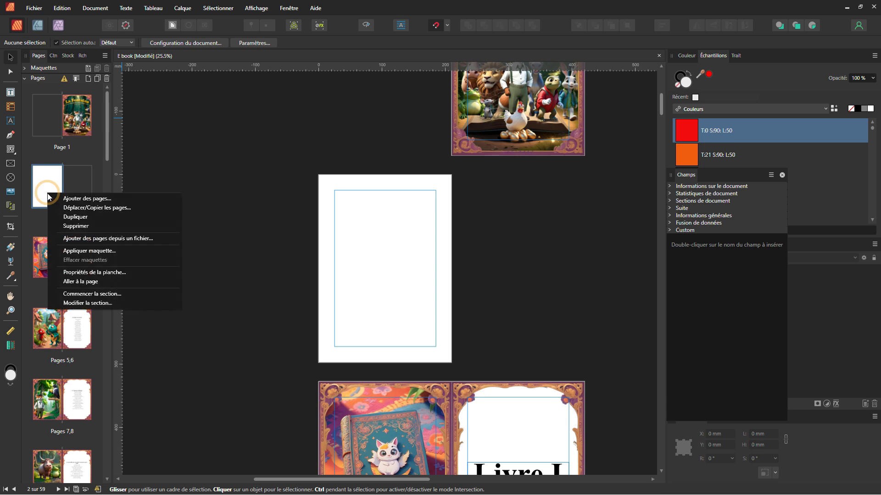
{"action": "left_click", "coordinate": [81, 251]}
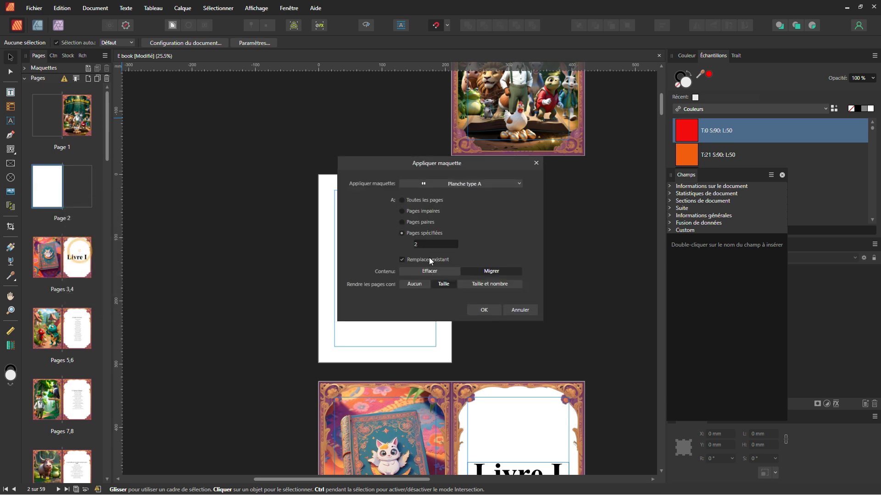
{"action": "left_click", "coordinate": [482, 310]}
{"action": "scroll", "coordinate": [361, 397], "scroll_direction": "down", "scroll_amount": 15}
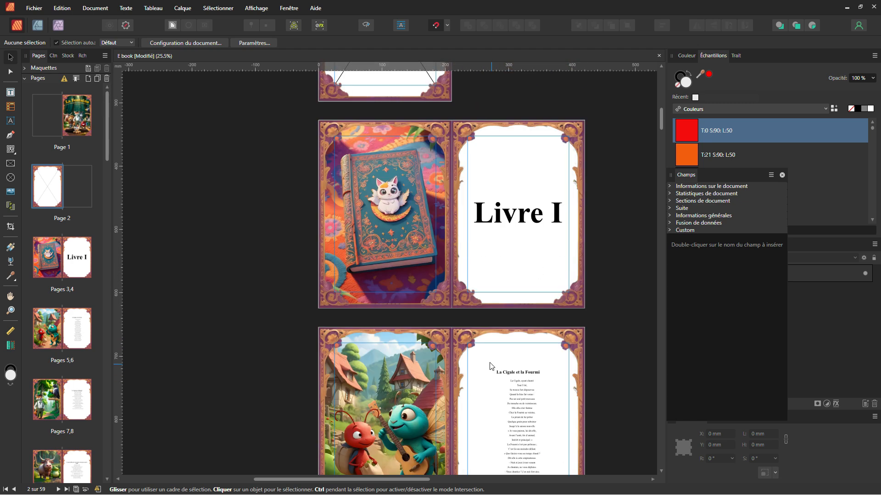
{"action": "scroll", "coordinate": [416, 388], "scroll_direction": "down", "scroll_amount": 5}
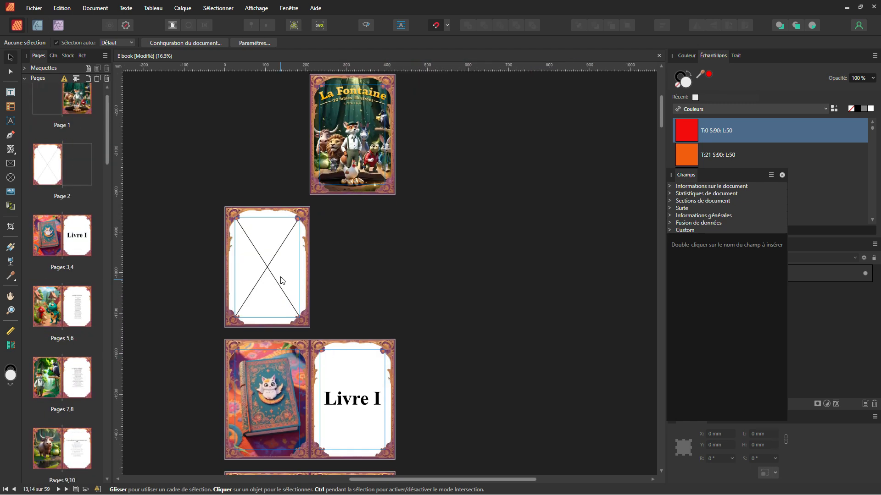
{"action": "scroll", "coordinate": [286, 268], "scroll_direction": "down", "scroll_amount": 2}
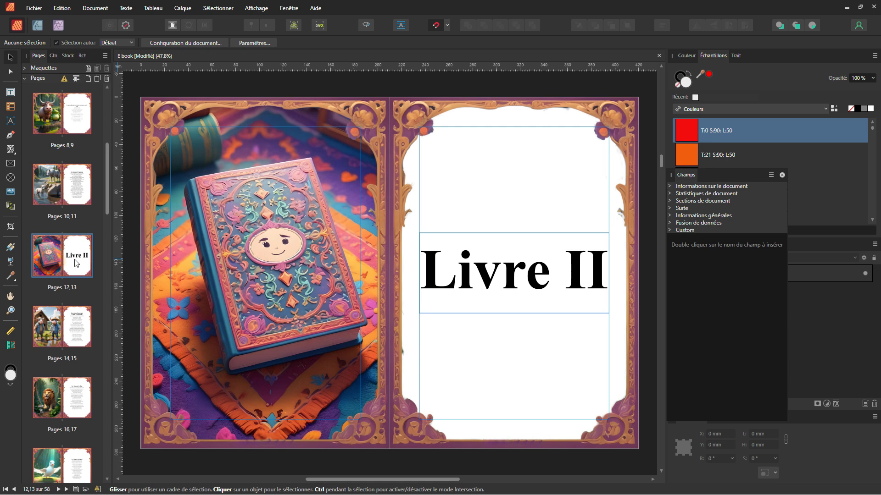
Enable Repaginer again in the document's page displacement options
{"action": "left_click_drag", "start_coordinate": [105, 194], "coordinate": [108, 128]}
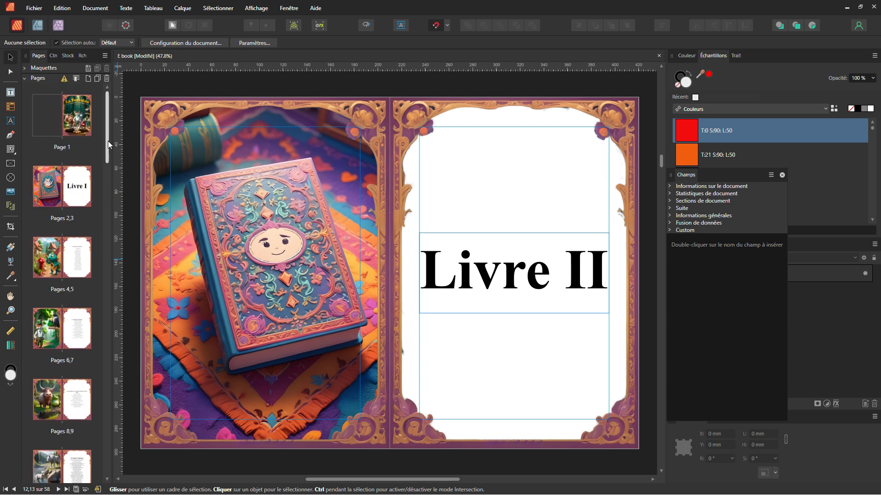
{"action": "left_click", "coordinate": [107, 55]}
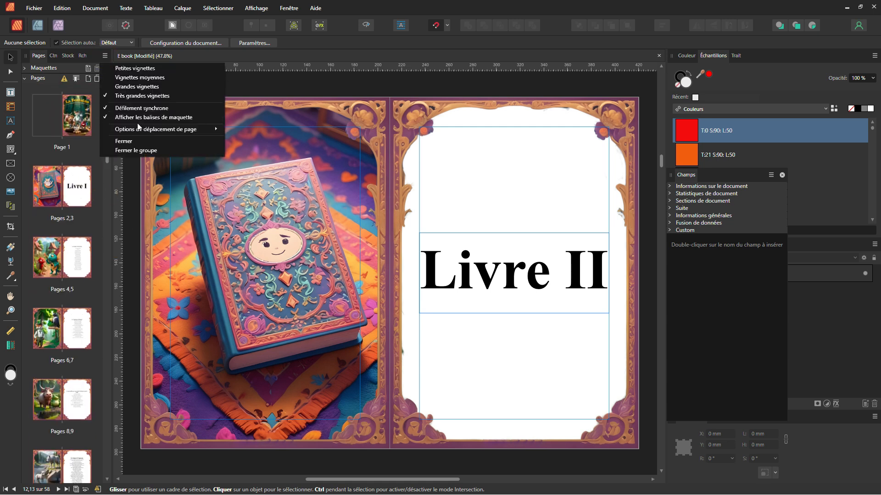
{"action": "mouse_move", "coordinate": [143, 131]}
{"action": "left_click", "coordinate": [240, 131]}
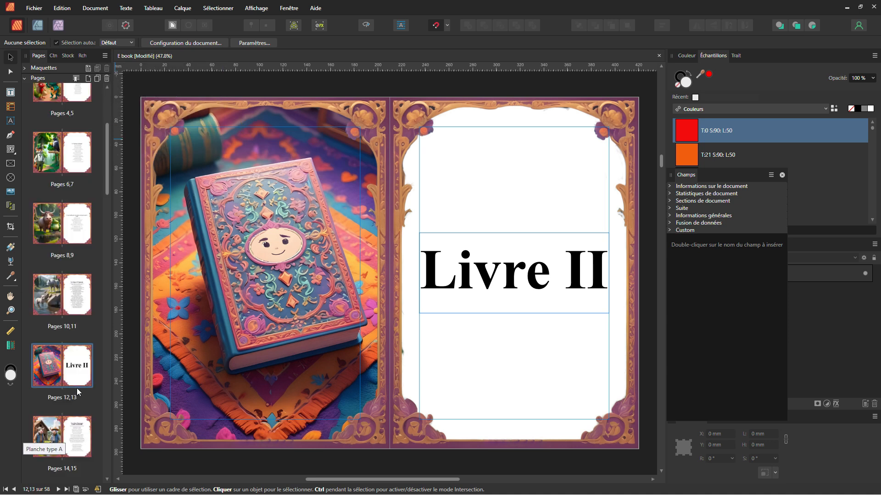
Disable Repaginer la planche in the spread properties of pages 12 and 13, the Livre II spread
{"action": "right_click", "coordinate": [63, 370]}
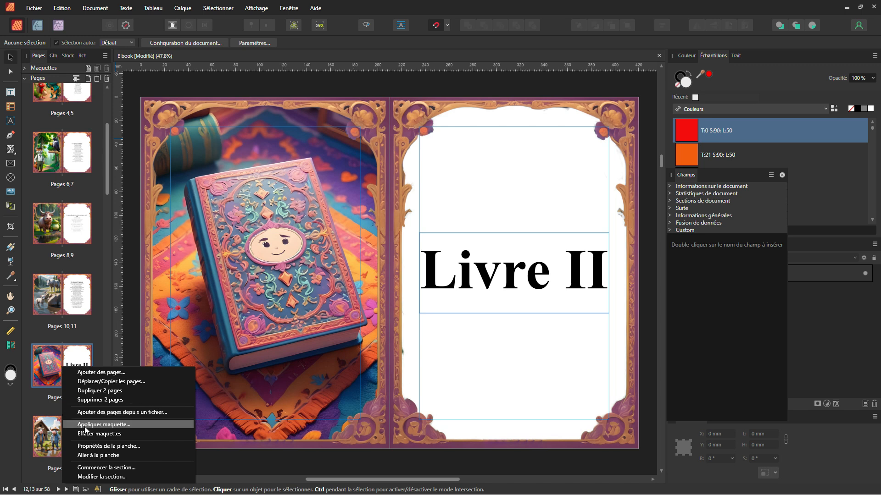
{"action": "left_click", "coordinate": [93, 446]}
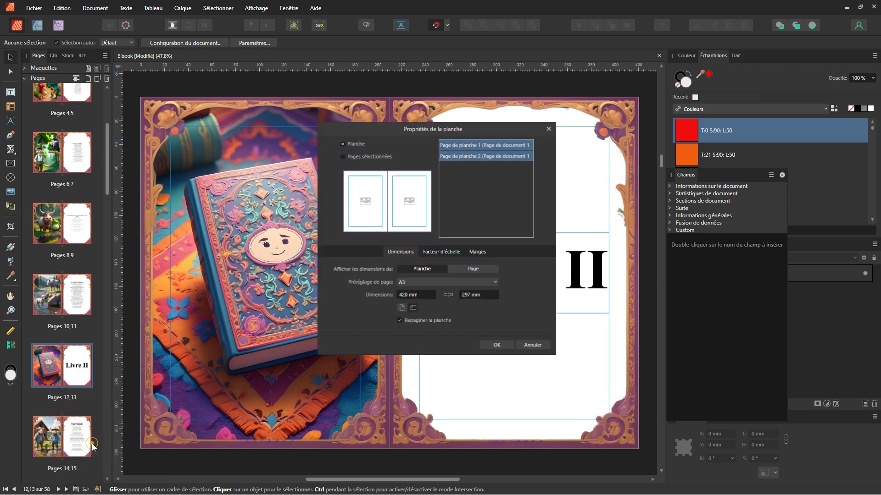
{"action": "left_click", "coordinate": [399, 321]}
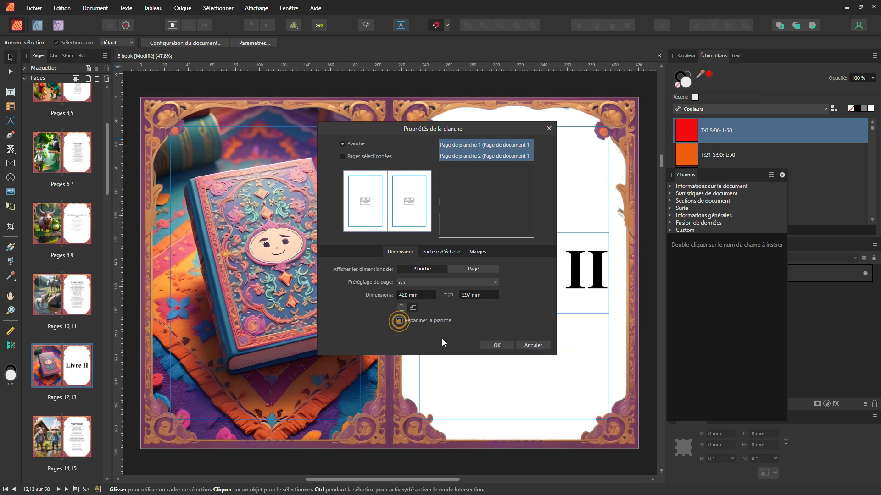
{"action": "left_click", "coordinate": [496, 345]}
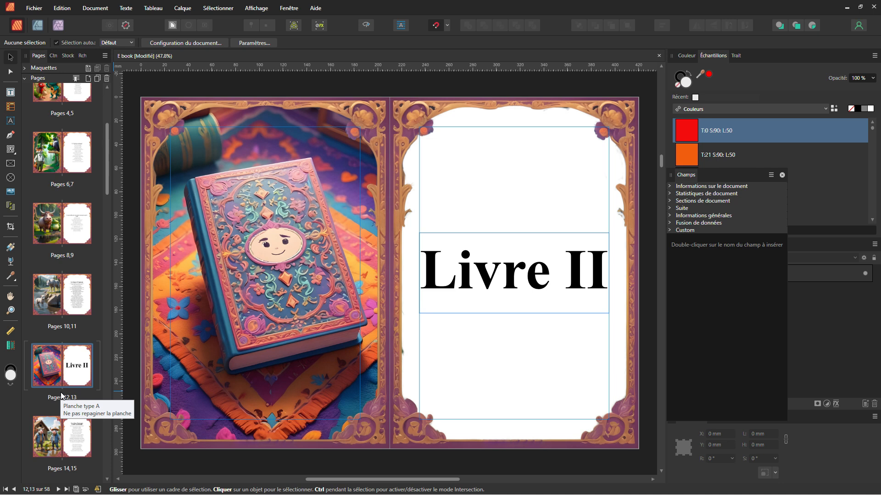
Add one page before page 2 using the Planche type A master, with spread wrapping set to Enchaîner
{"action": "scroll", "coordinate": [62, 275], "scroll_direction": "up", "scroll_amount": 4}
{"action": "right_click", "coordinate": [44, 178]}
{"action": "left_click", "coordinate": [44, 157]}
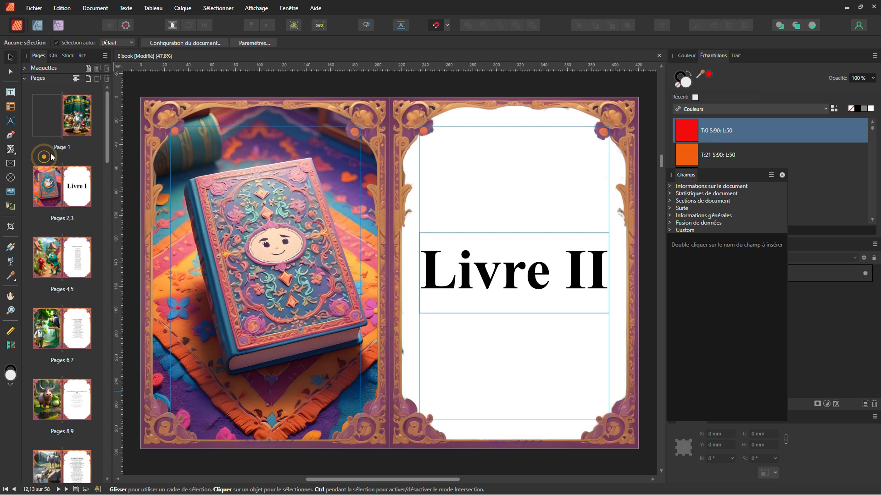
{"action": "right_click", "coordinate": [49, 181]}
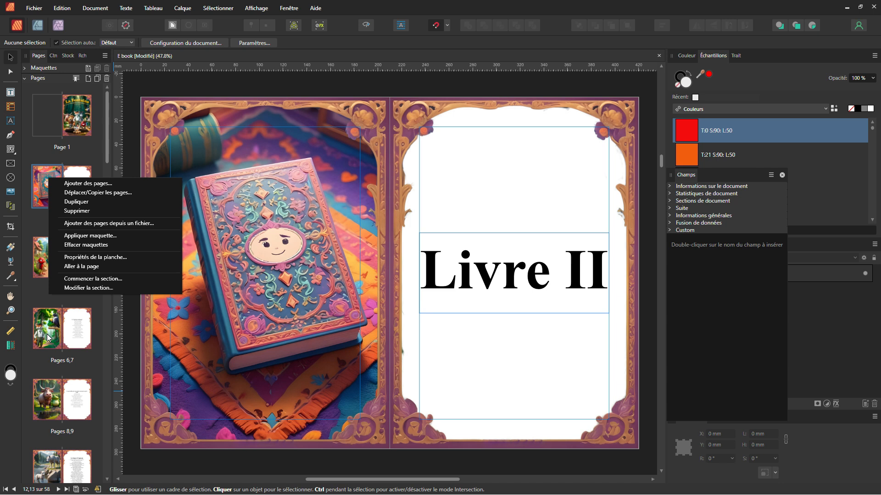
{"action": "left_click", "coordinate": [72, 184]}
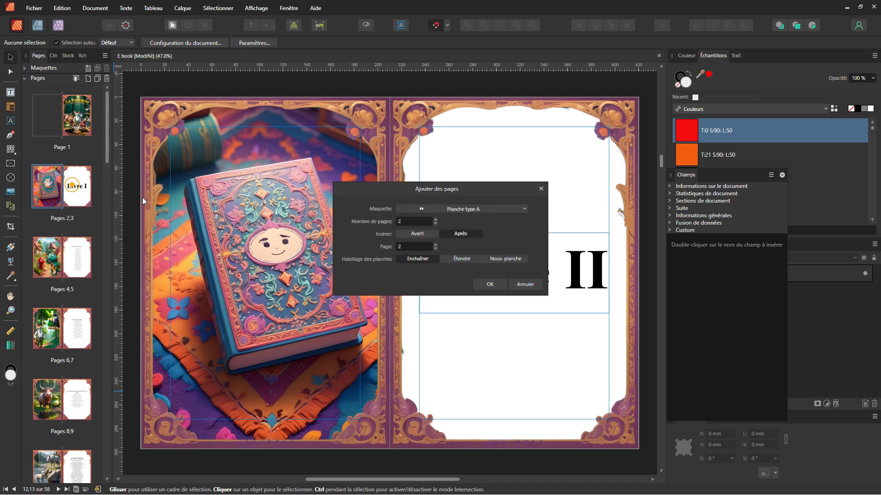
{"action": "left_click", "coordinate": [435, 224]}
{"action": "left_click", "coordinate": [426, 234]}
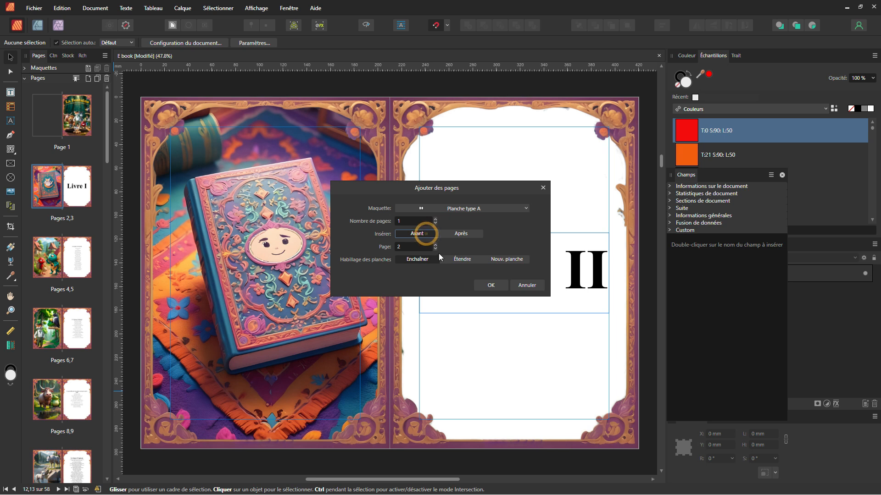
{"action": "left_click", "coordinate": [490, 285]}
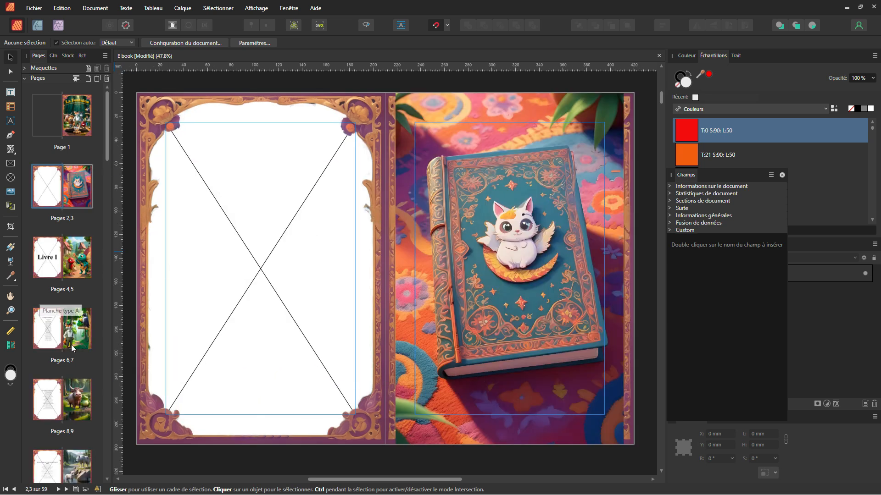
Examine the protected Livre II spread and how the pages before and after it are arranged following the insertion
{"action": "scroll", "coordinate": [72, 349], "scroll_direction": "down", "scroll_amount": 10}
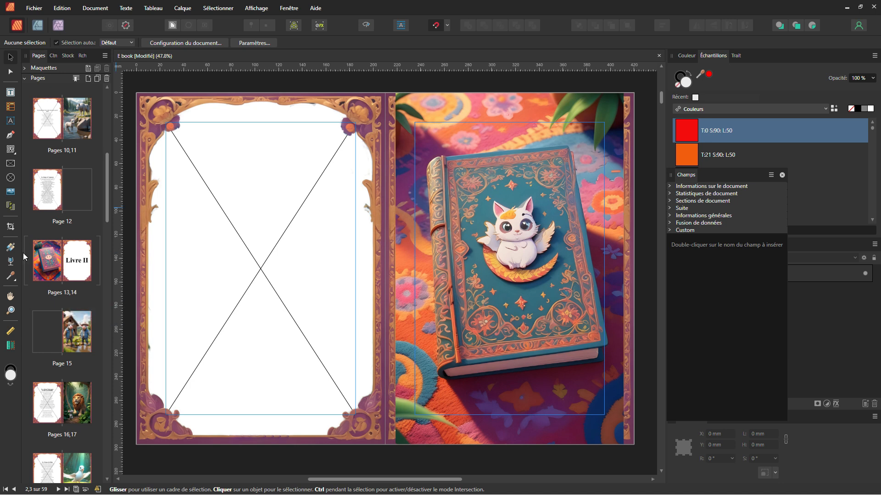
{"action": "left_click", "coordinate": [63, 270]}
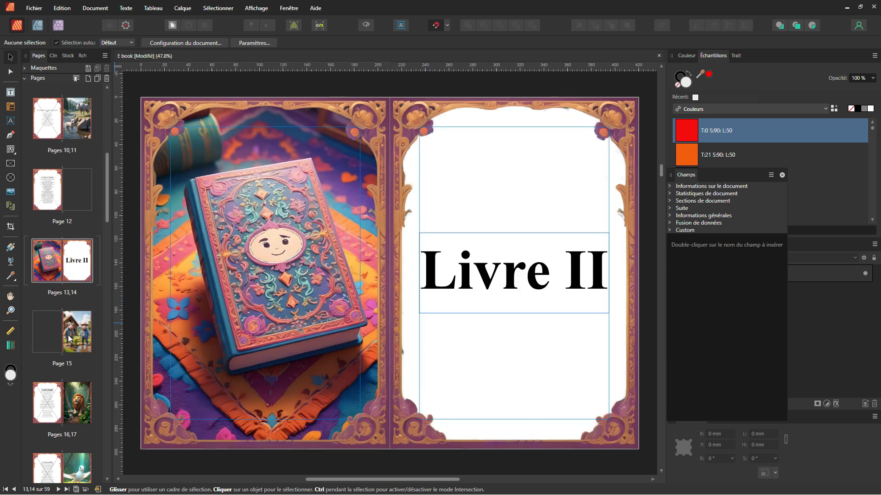
{"action": "scroll", "coordinate": [65, 327], "scroll_direction": "down", "scroll_amount": 2}
{"action": "scroll", "coordinate": [435, 325], "scroll_direction": "down", "scroll_amount": 4}
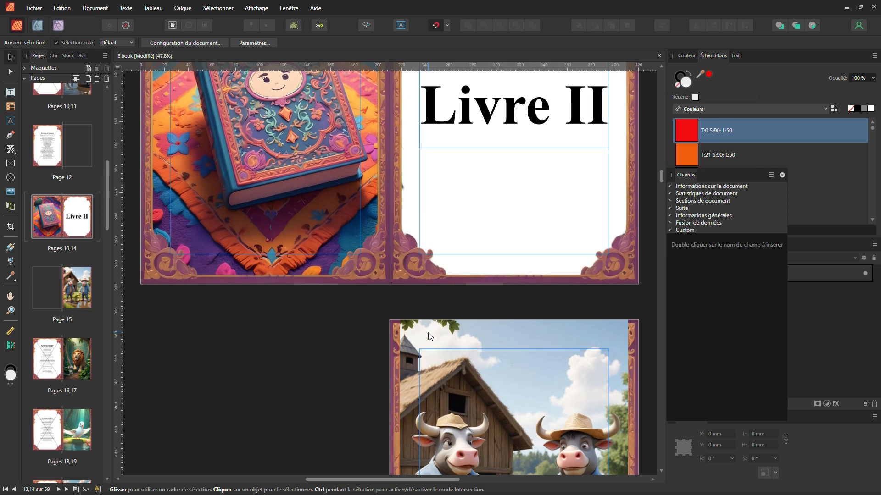
{"action": "scroll", "coordinate": [377, 337], "scroll_direction": "up", "scroll_amount": 4}
{"action": "scroll", "coordinate": [96, 339], "scroll_direction": "up", "scroll_amount": 2}
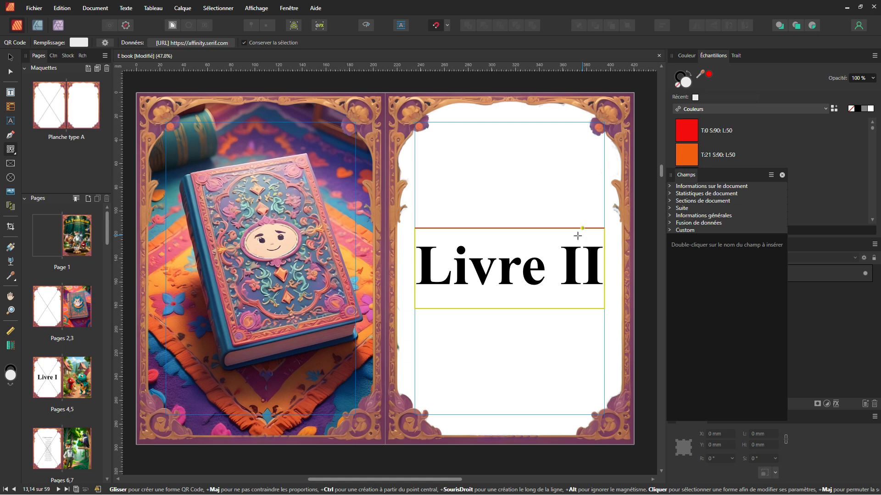
Tag the Planche type A master in red and check the colour marker on the spreads that use it
{"action": "right_click", "coordinate": [60, 111]}
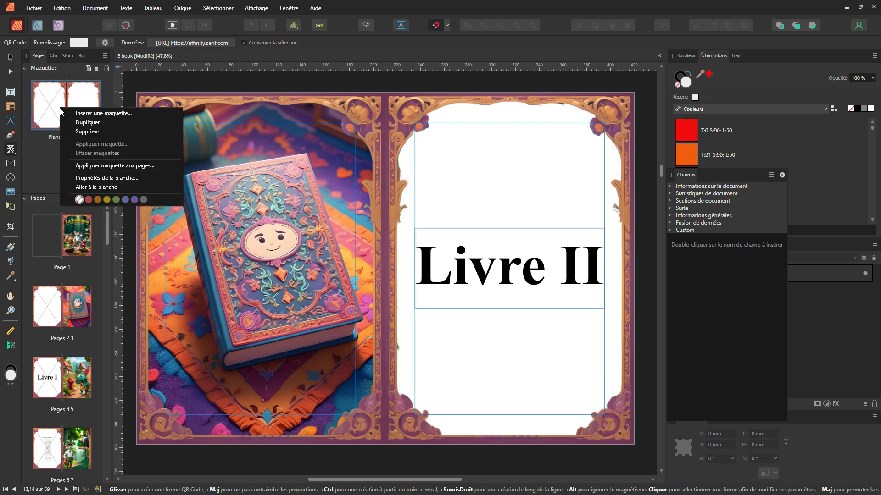
{"action": "left_click", "coordinate": [88, 200]}
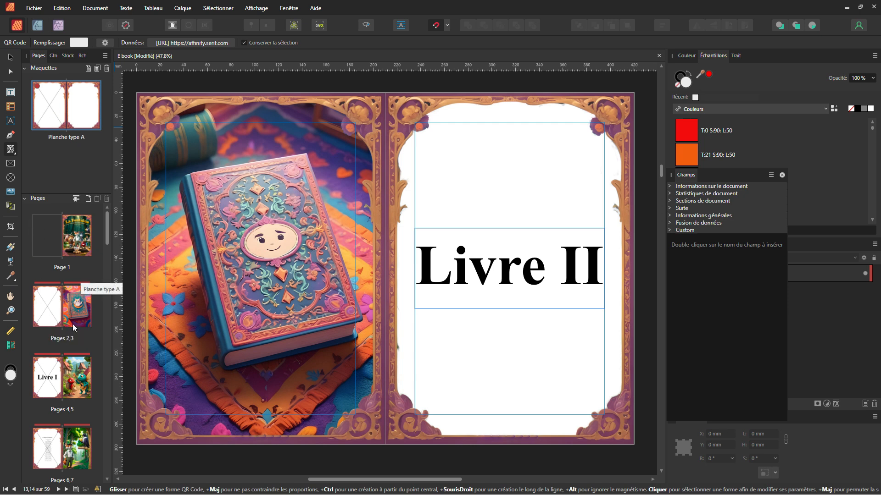
{"action": "scroll", "coordinate": [57, 313], "scroll_direction": "down", "scroll_amount": 1}
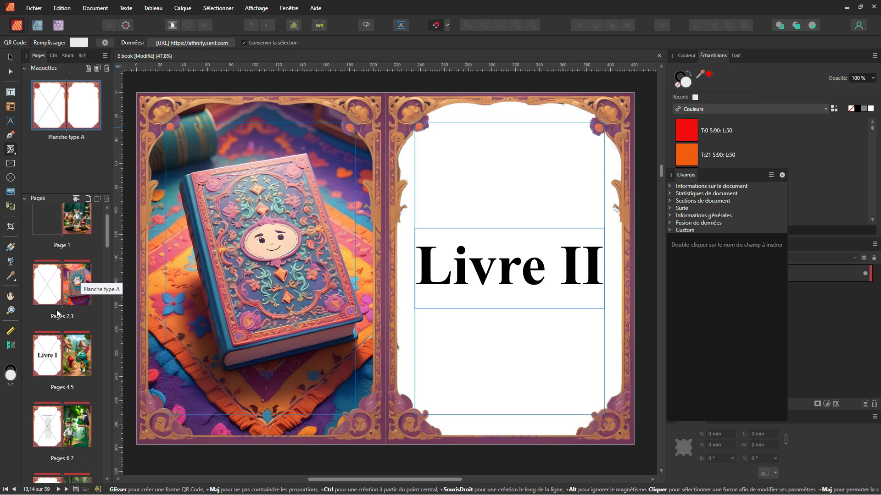
{"action": "scroll", "coordinate": [57, 313], "scroll_direction": "down", "scroll_amount": 7}
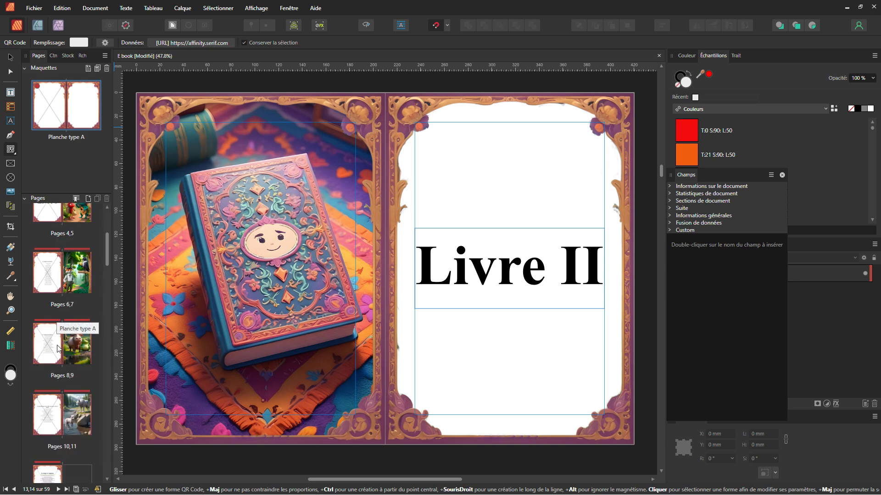
{"action": "scroll", "coordinate": [51, 369], "scroll_direction": "up", "scroll_amount": 7}
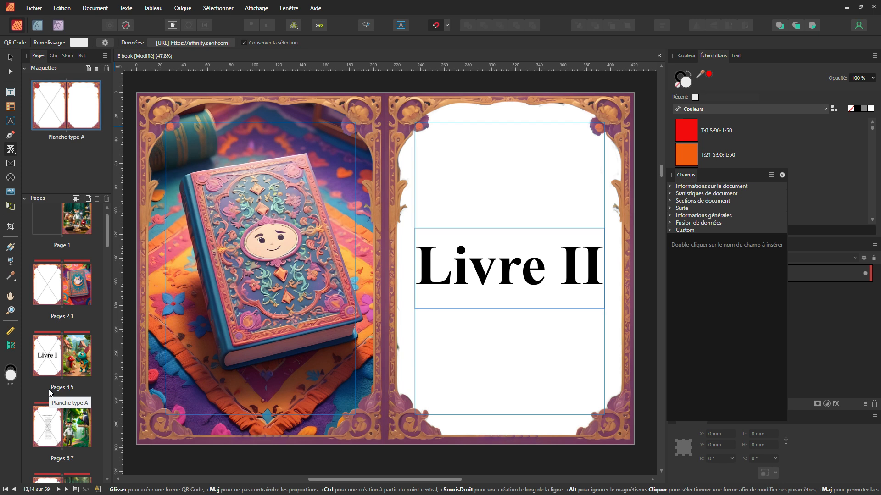
{"action": "scroll", "coordinate": [63, 308], "scroll_direction": "up", "scroll_amount": 1}
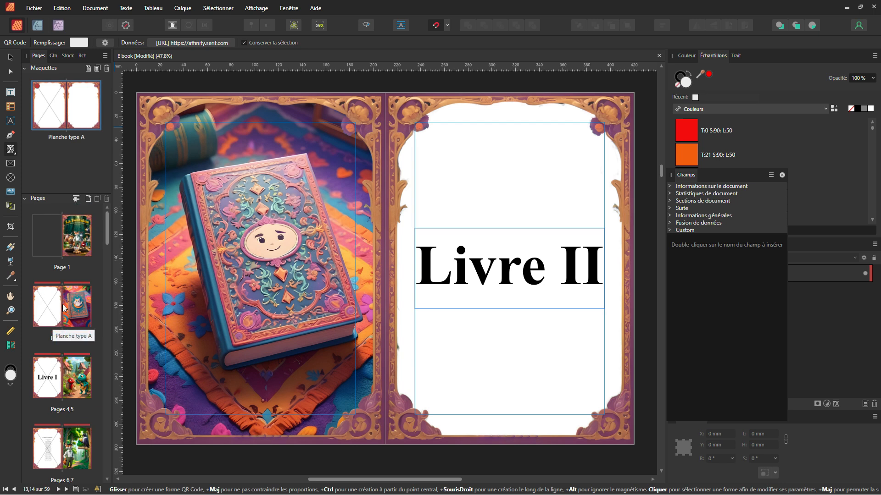
Add a two-page A4 master with a blue tag and place a red QR code about 90 mm square on its left page
{"action": "right_click", "coordinate": [63, 170]}
{"action": "left_click", "coordinate": [52, 166]}
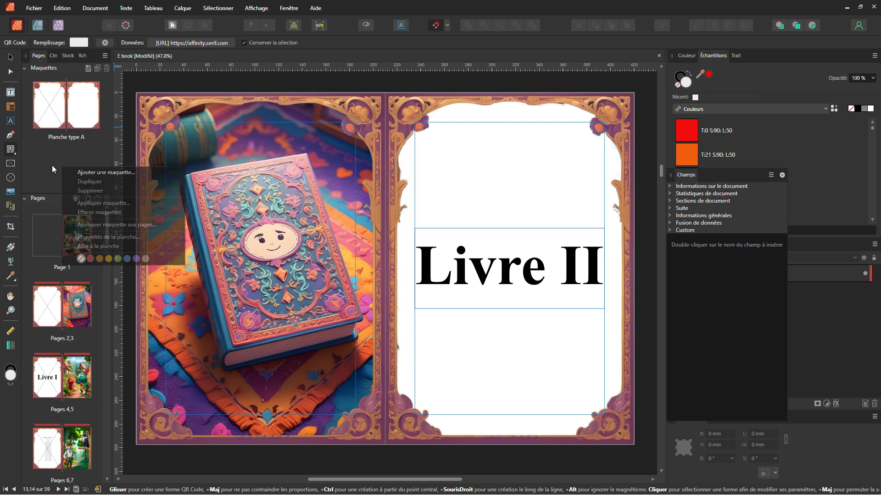
{"action": "right_click", "coordinate": [59, 162]}
{"action": "left_click", "coordinate": [80, 168]}
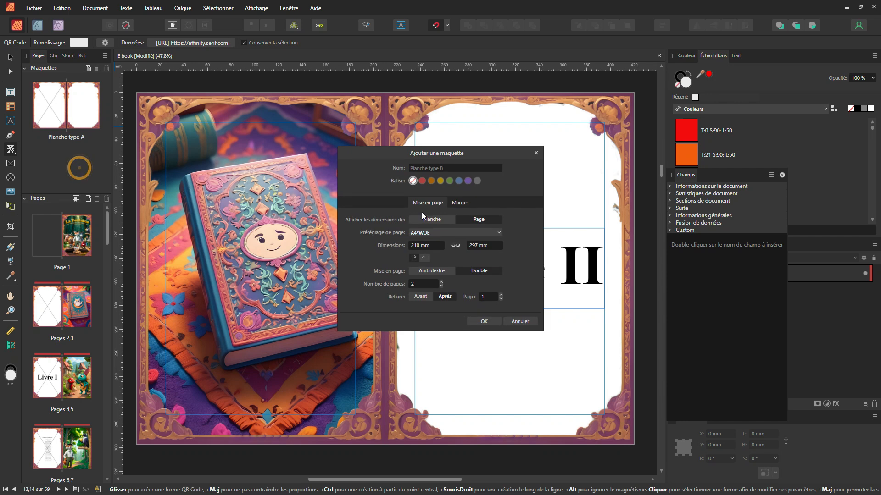
{"action": "left_click", "coordinate": [458, 183]}
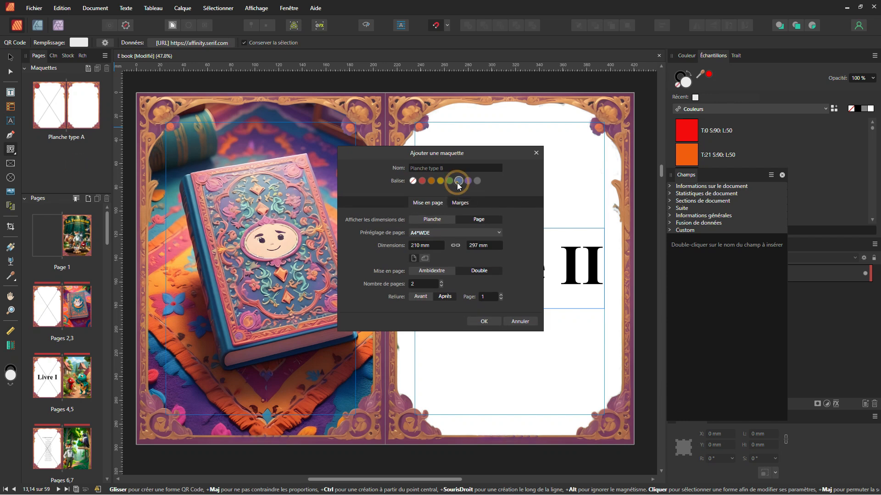
{"action": "left_click", "coordinate": [484, 321]}
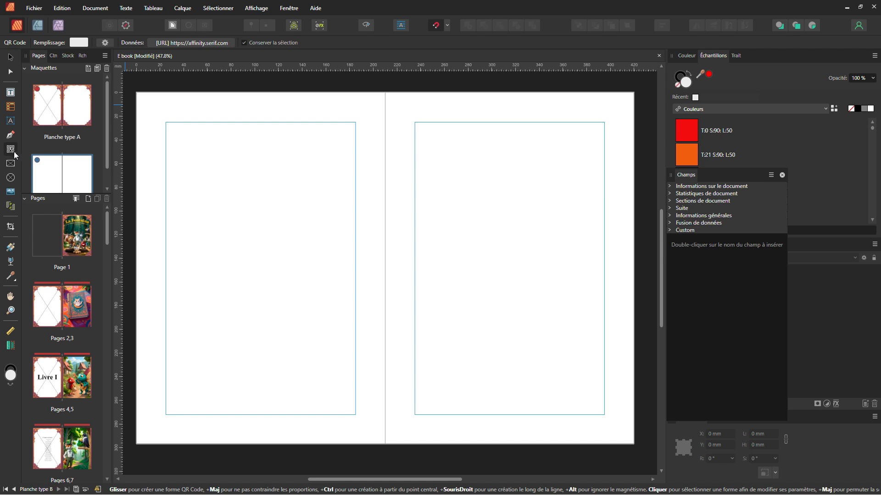
{"action": "left_click_drag", "start_coordinate": [261, 237], "coordinate": [314, 289]}
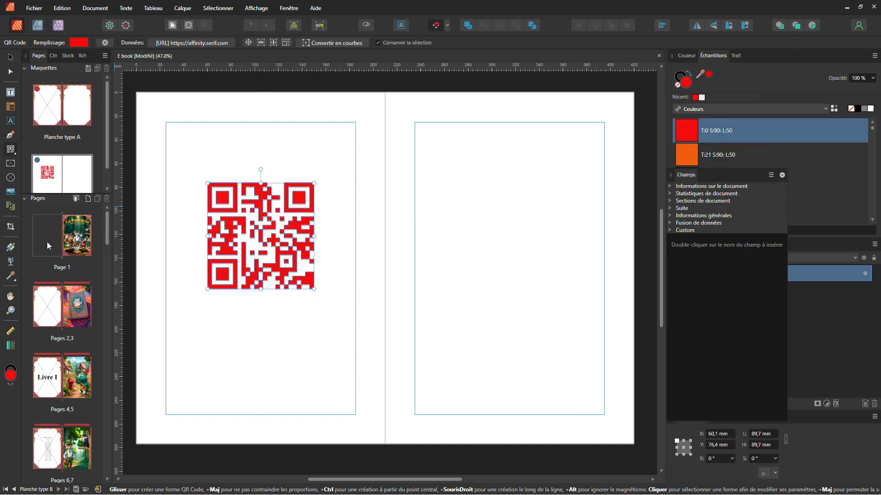
Apply the Planche type B master to page 12, Le loup et l'agneau, in place of Planche type A
{"action": "scroll", "coordinate": [66, 327], "scroll_direction": "down", "scroll_amount": 8}
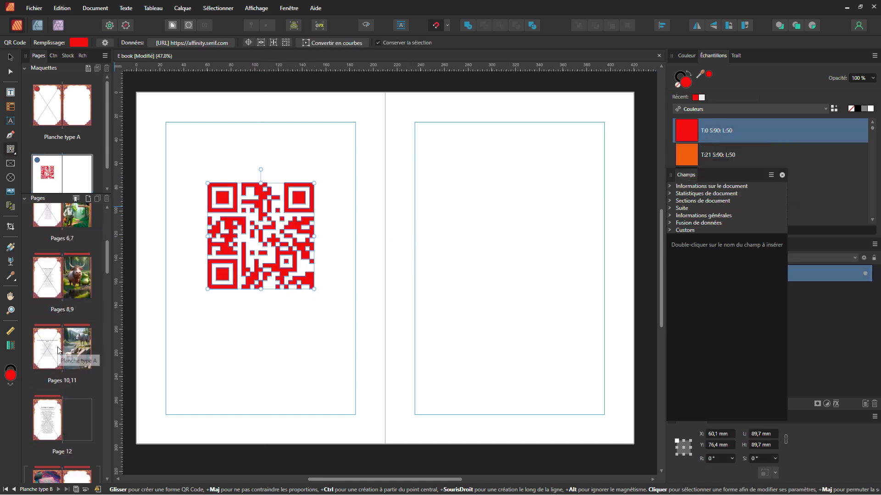
{"action": "left_click", "coordinate": [54, 290]}
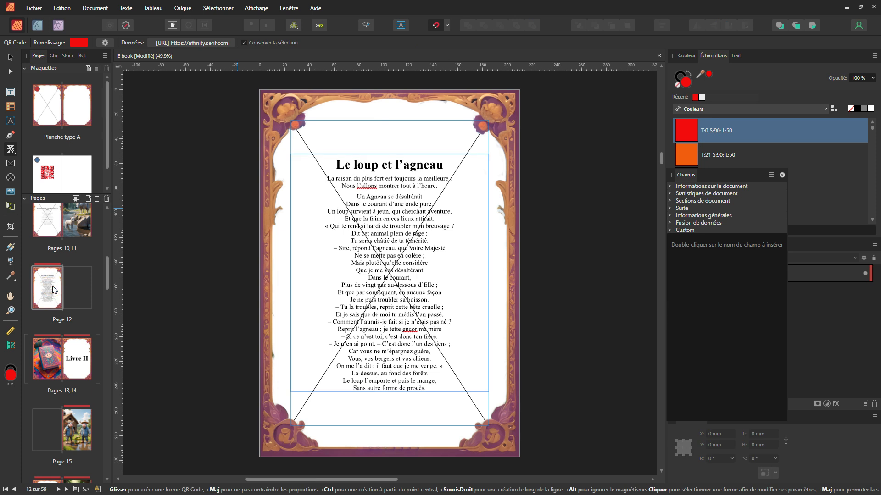
{"action": "right_click", "coordinate": [54, 290]}
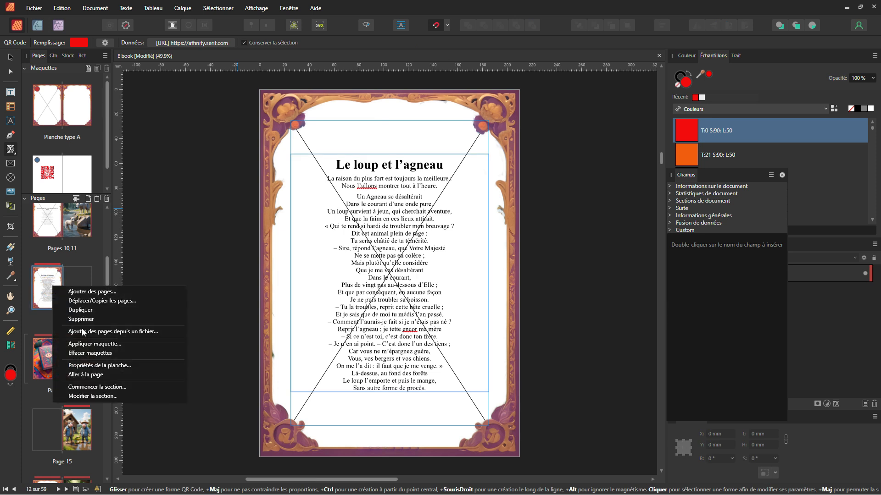
{"action": "left_click", "coordinate": [90, 343]}
{"action": "left_click", "coordinate": [475, 183]}
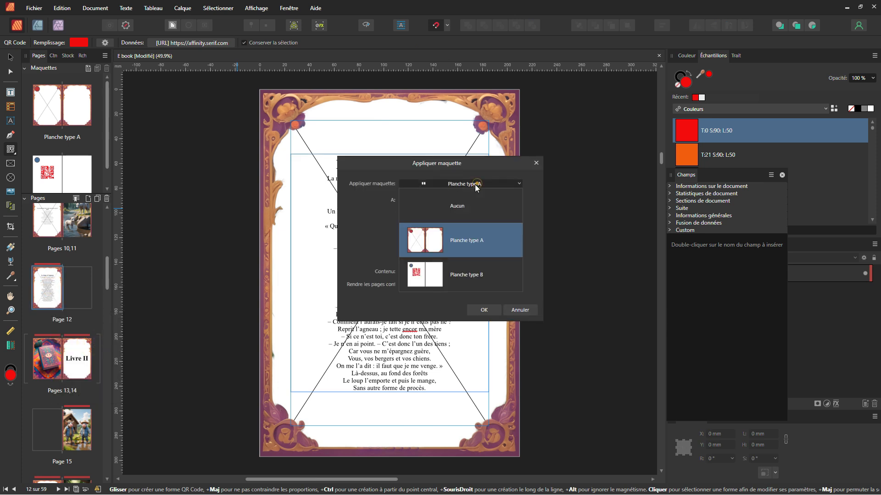
{"action": "left_click", "coordinate": [461, 278]}
{"action": "left_click", "coordinate": [482, 311]}
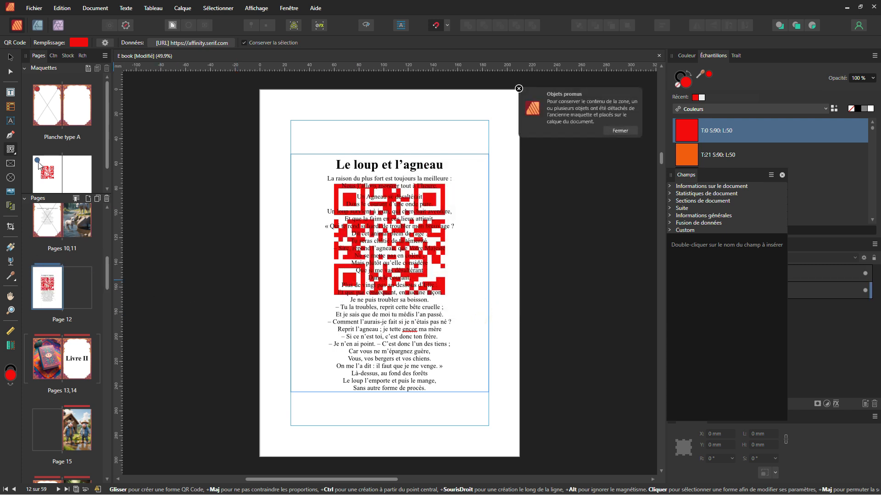
{"action": "scroll", "coordinate": [48, 166], "scroll_direction": "down", "scroll_amount": 1}
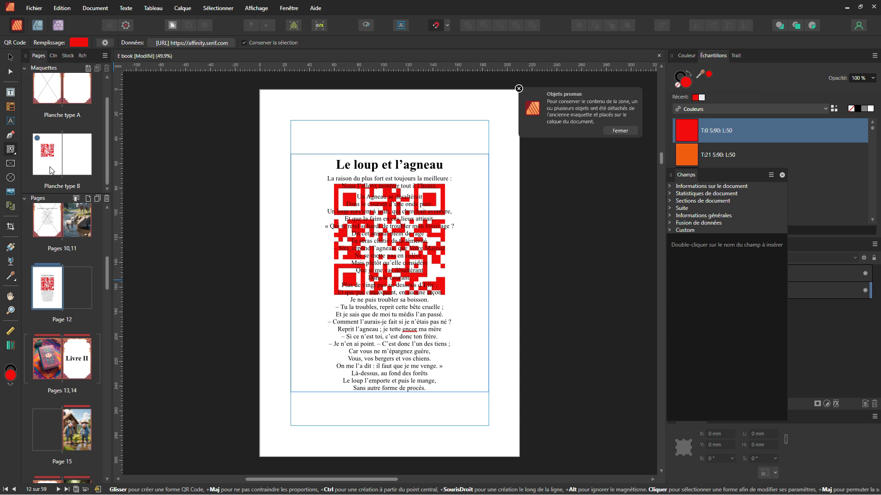
{"action": "left_click_drag", "start_coordinate": [53, 174], "coordinate": [50, 256]}
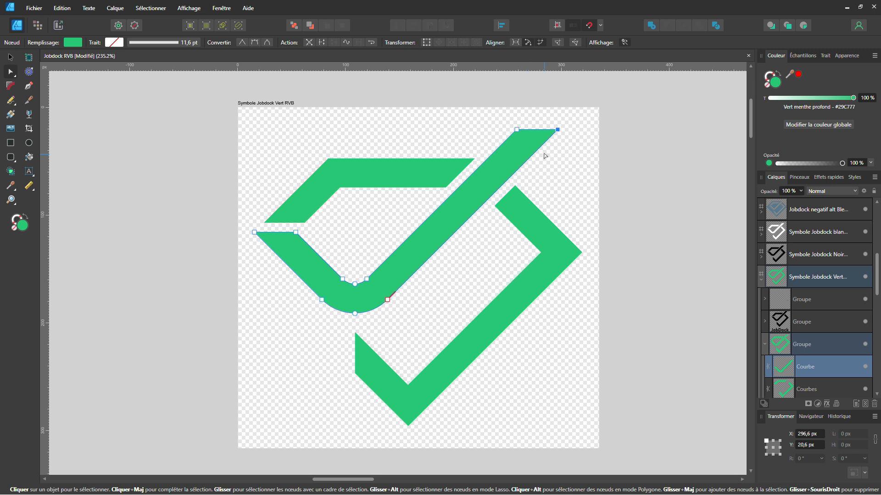
In Affinity Designer, smooth both nodes at the green check mark's upper end and convert them back to sharp nodes
{"action": "scroll", "coordinate": [557, 141], "scroll_direction": "up", "scroll_amount": 4}
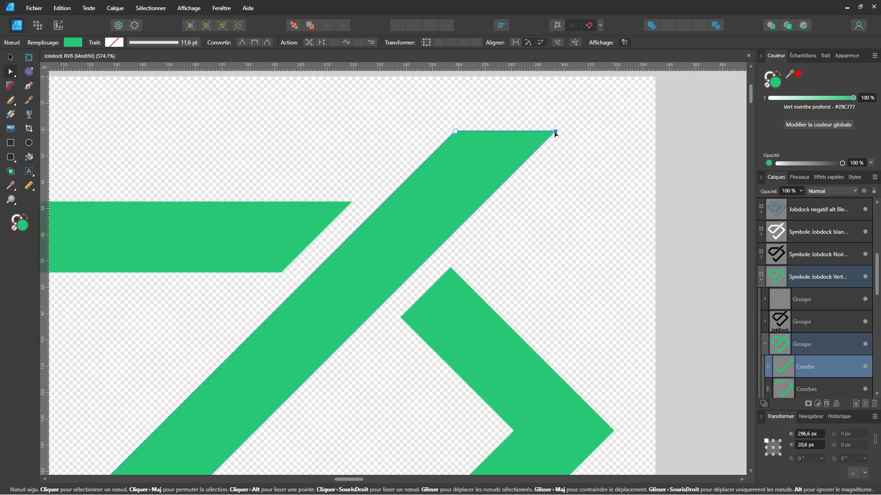
{"action": "left_click", "coordinate": [555, 133]}
{"action": "left_click", "coordinate": [556, 132], "text": "alt"}
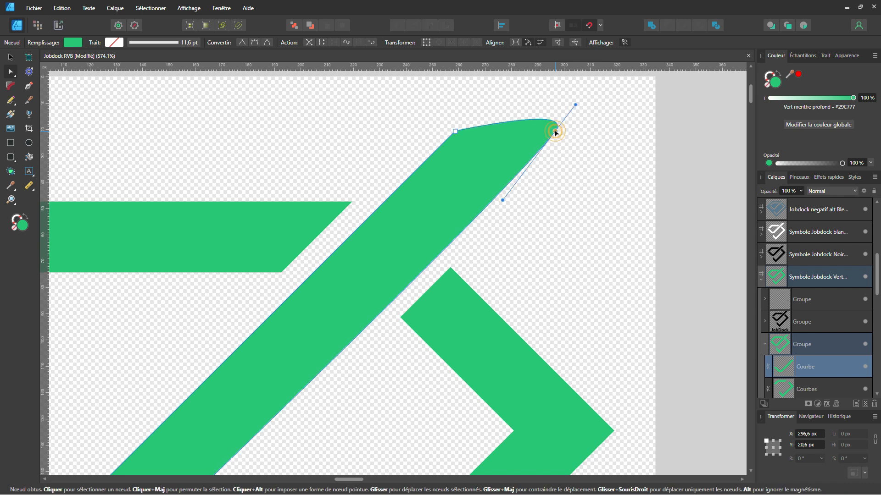
{"action": "left_click", "coordinate": [456, 131]}
{"action": "left_click", "coordinate": [455, 132], "text": "alt"}
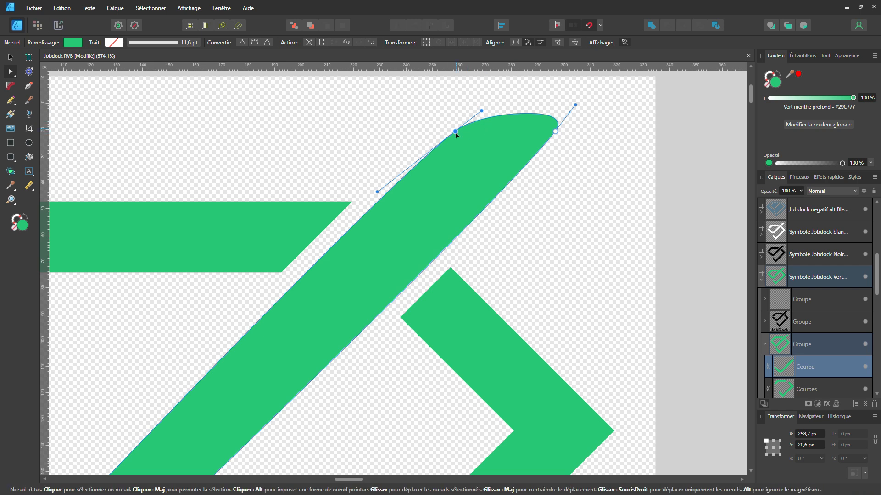
{"action": "left_click", "coordinate": [457, 131], "text": "alt"}
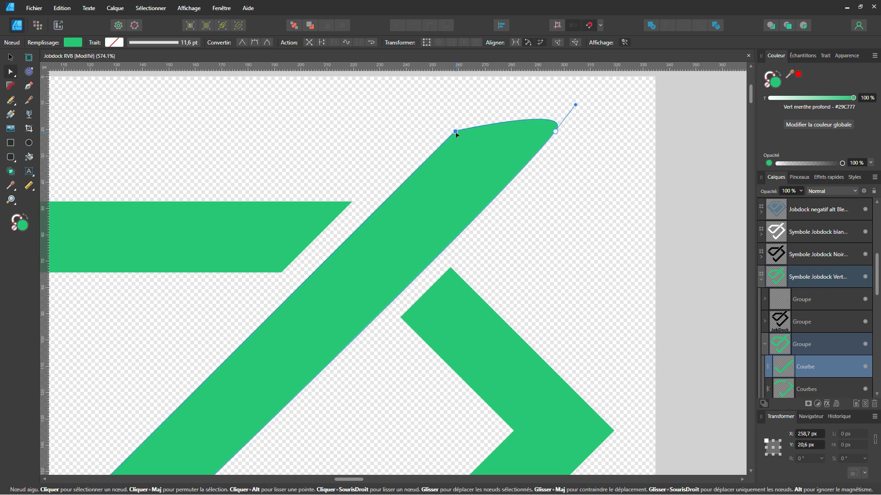
{"action": "left_click", "coordinate": [555, 132], "text": "alt"}
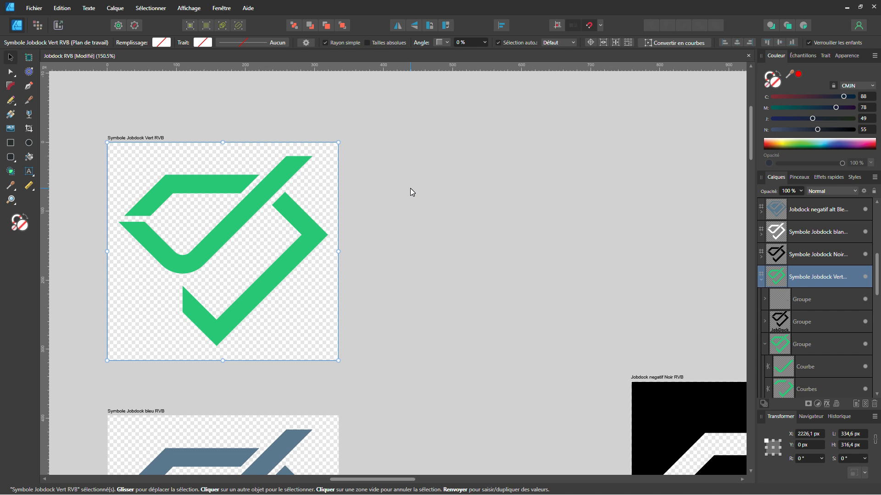
Set the Pencil tool's automatic closing option (Fermeture auto) to Proche, for work on the empty area beside the green symbol's artboard
{"action": "left_click", "coordinate": [11, 100]}
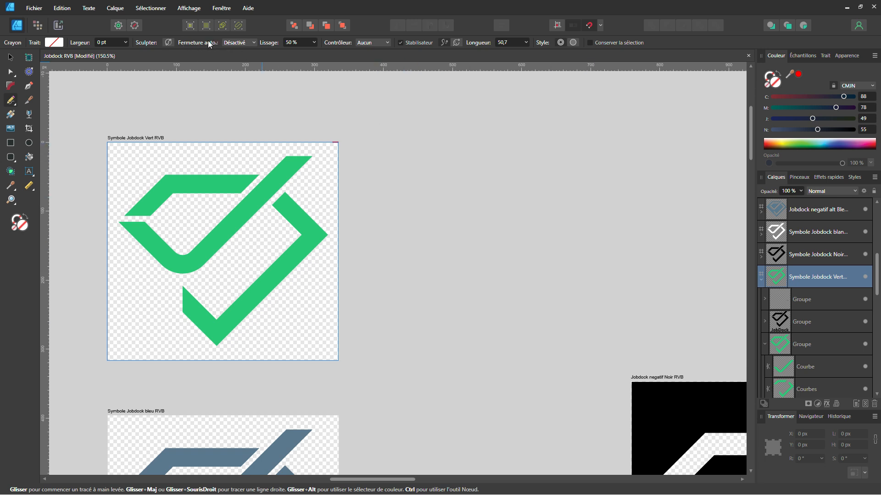
{"action": "left_click", "coordinate": [231, 42]}
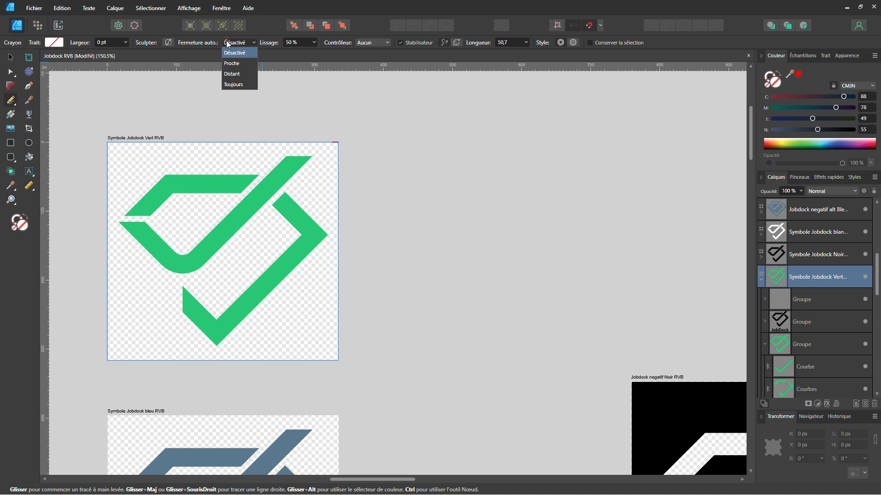
{"action": "left_click", "coordinate": [232, 64]}
{"action": "scroll", "coordinate": [401, 213], "scroll_direction": "up", "scroll_amount": 2}
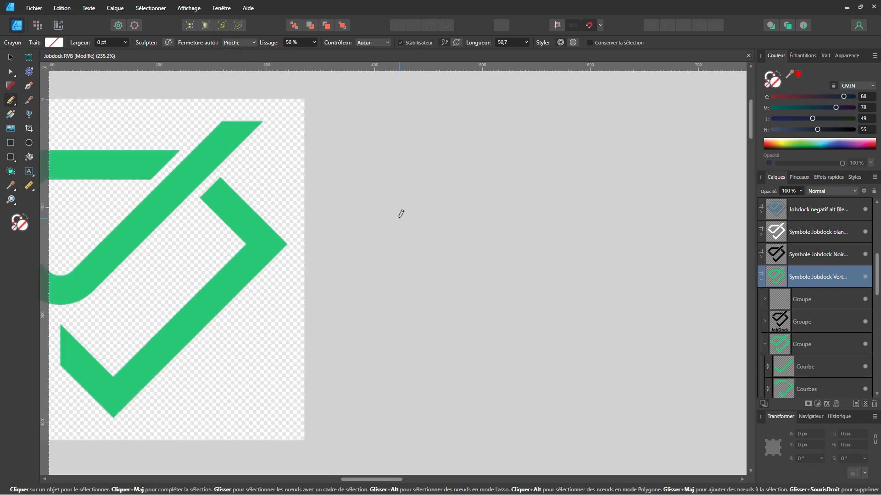
Draw a closed freehand loop about 130 px wide beside the artboard, and a smaller one inside it with automatic closing set to Distant
{"action": "mouse_move", "coordinate": [393, 217]}
{"action": "left_mouse_down"}
{"action": "mouse_move", "coordinate": [403, 185]}
{"action": "mouse_move", "coordinate": [478, 179]}
{"action": "mouse_move", "coordinate": [536, 276]}
{"action": "mouse_move", "coordinate": [431, 333]}
{"action": "mouse_move", "coordinate": [404, 310]}
{"action": "mouse_move", "coordinate": [394, 194]}
{"action": "left_mouse_up"}
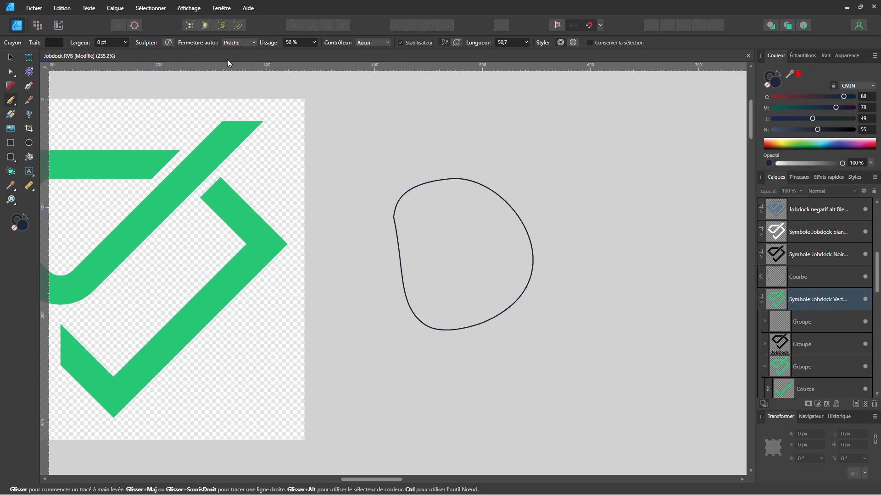
{"action": "left_click", "coordinate": [234, 43]}
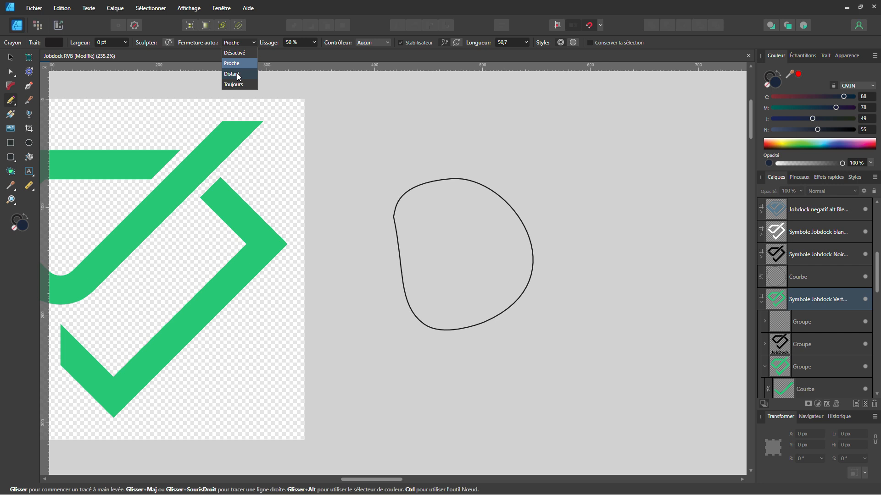
{"action": "left_click", "coordinate": [234, 75]}
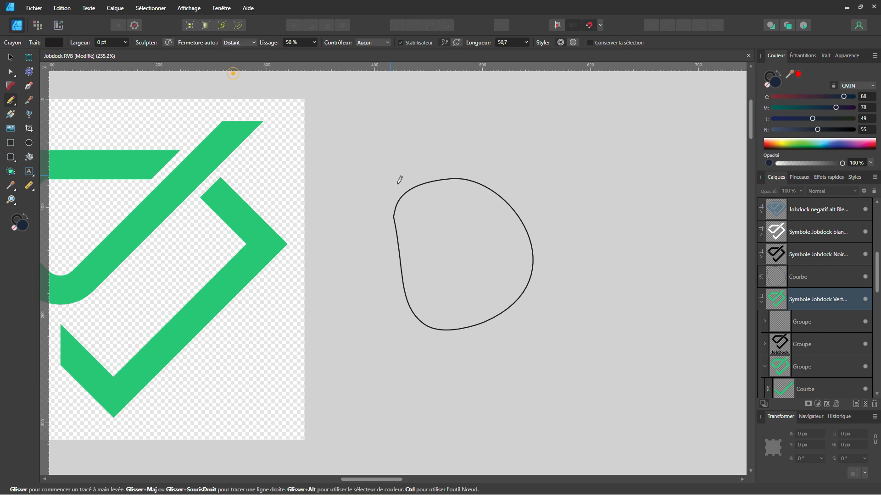
{"action": "mouse_move", "coordinate": [429, 210]}
{"action": "left_mouse_down"}
{"action": "mouse_move", "coordinate": [461, 201]}
{"action": "mouse_move", "coordinate": [481, 213]}
{"action": "mouse_move", "coordinate": [491, 247]}
{"action": "mouse_move", "coordinate": [486, 272]}
{"action": "mouse_move", "coordinate": [456, 294]}
{"action": "mouse_move", "coordinate": [435, 271]}
{"action": "mouse_move", "coordinate": [423, 200]}
{"action": "left_mouse_up"}
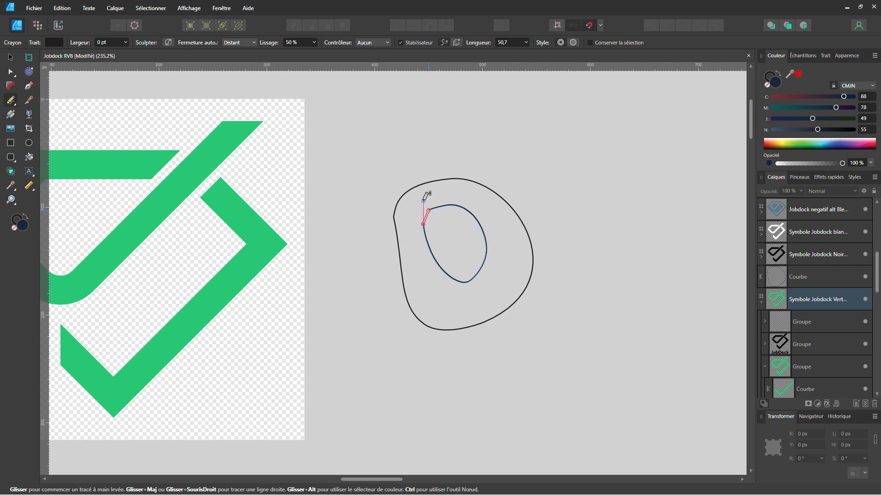
{"action": "left_click_drag", "start_coordinate": [426, 196], "coordinate": [425, 196]}
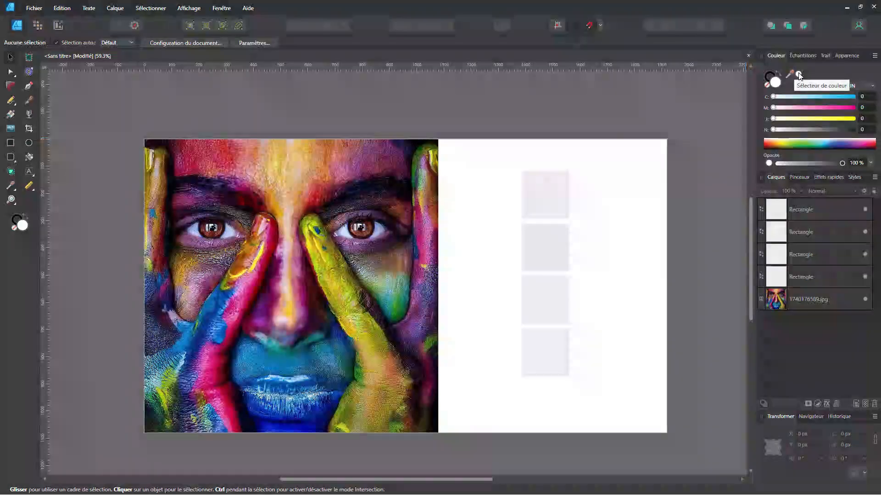
{"action": "left_click", "coordinate": [824, 55]}
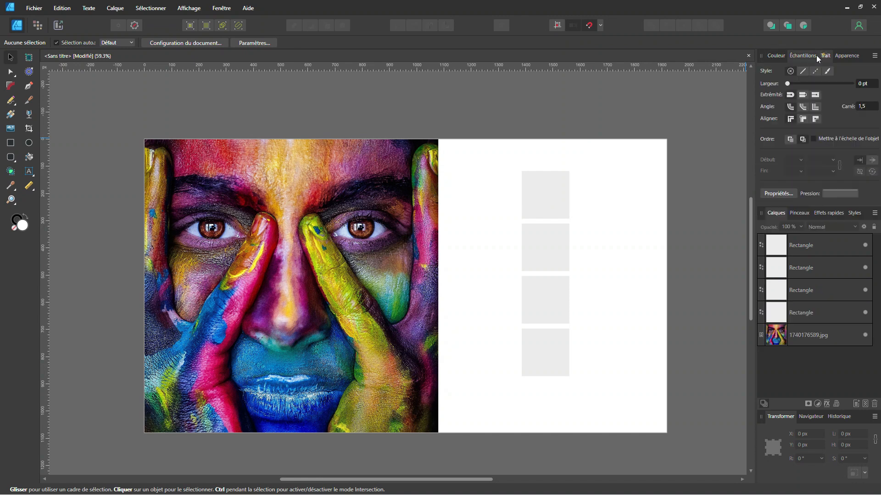
{"action": "left_click", "coordinate": [802, 56]}
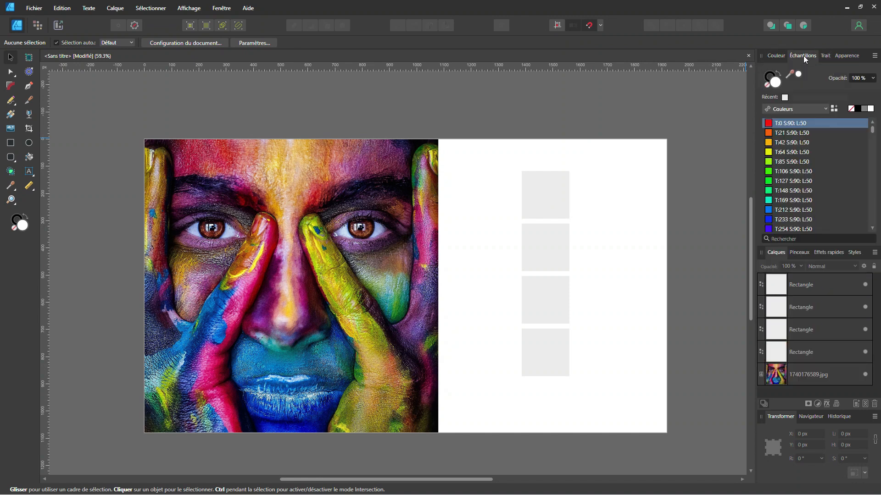
{"action": "left_click", "coordinate": [776, 55]}
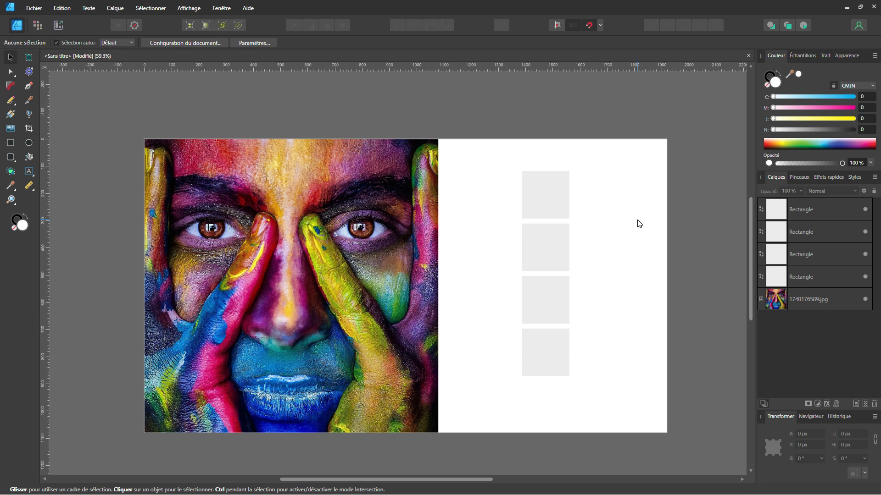
Fill the uppermost grey square with yellow sampled from the yellow-painted finger in the face photo, and deselect it
{"action": "left_click", "coordinate": [553, 198]}
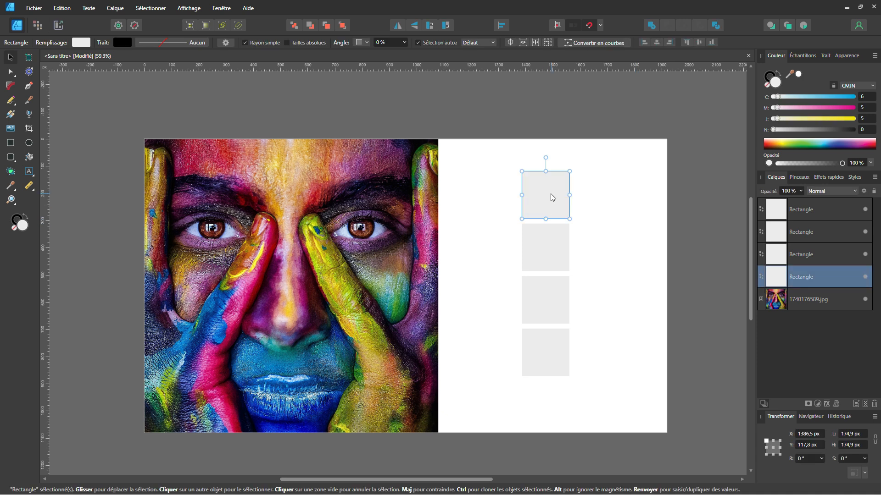
{"action": "left_click_drag", "start_coordinate": [789, 74], "coordinate": [316, 246]}
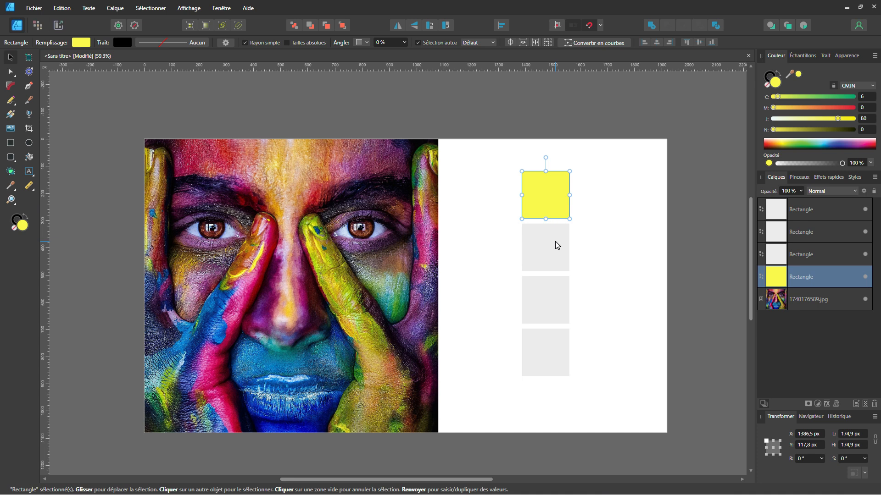
{"action": "left_click", "coordinate": [617, 202]}
Apply sampled white to the second square and replace it with purple picked above the left eye in the photo
{"action": "left_click_drag", "start_coordinate": [791, 74], "coordinate": [609, 109]}
{"action": "left_click", "coordinate": [552, 255]}
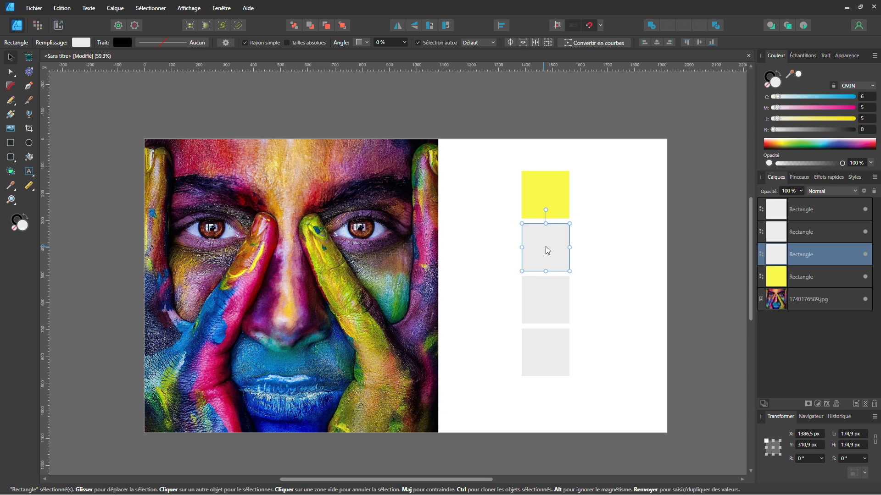
{"action": "left_click", "coordinate": [799, 75]}
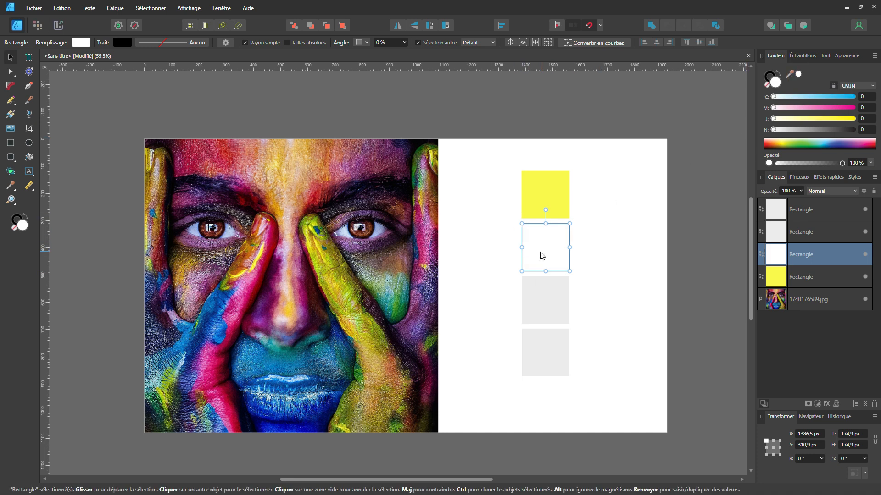
{"action": "left_click_drag", "start_coordinate": [790, 75], "coordinate": [205, 197]}
Fill the third square with blue sampled beside the photo's lips and the fourth with pink sampled from the pink-painted hand
{"action": "left_click", "coordinate": [536, 295]}
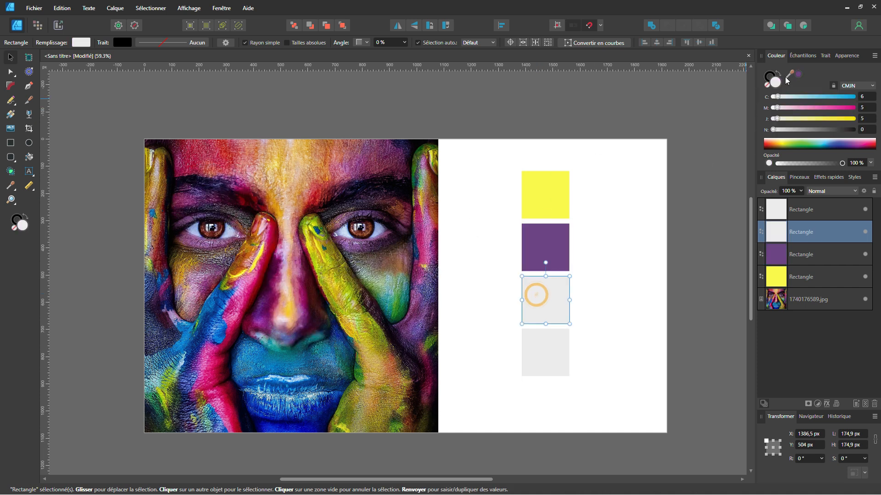
{"action": "left_click_drag", "start_coordinate": [790, 74], "coordinate": [260, 377]}
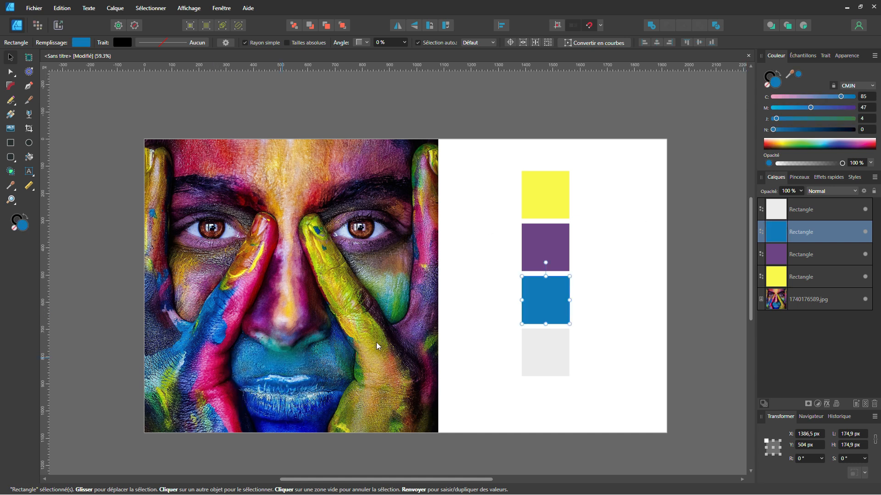
{"action": "left_click", "coordinate": [528, 362]}
{"action": "left_click_drag", "start_coordinate": [790, 74], "coordinate": [209, 375]}
{"action": "left_click", "coordinate": [481, 313]}
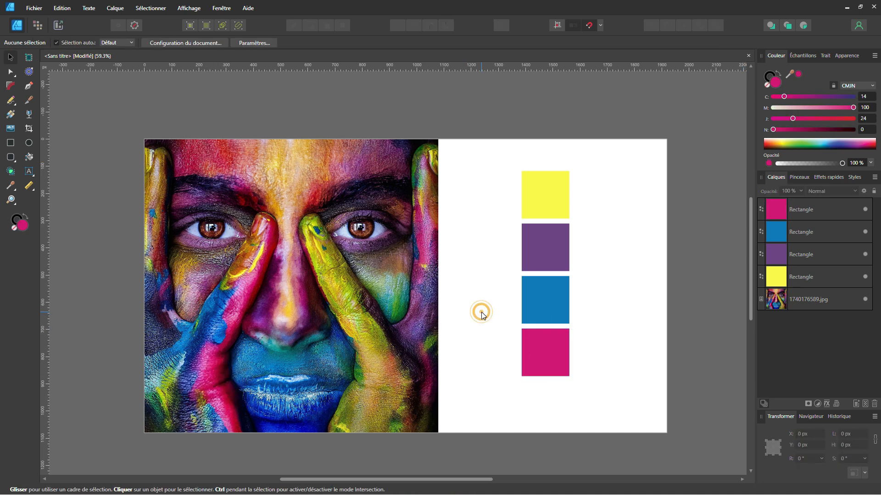